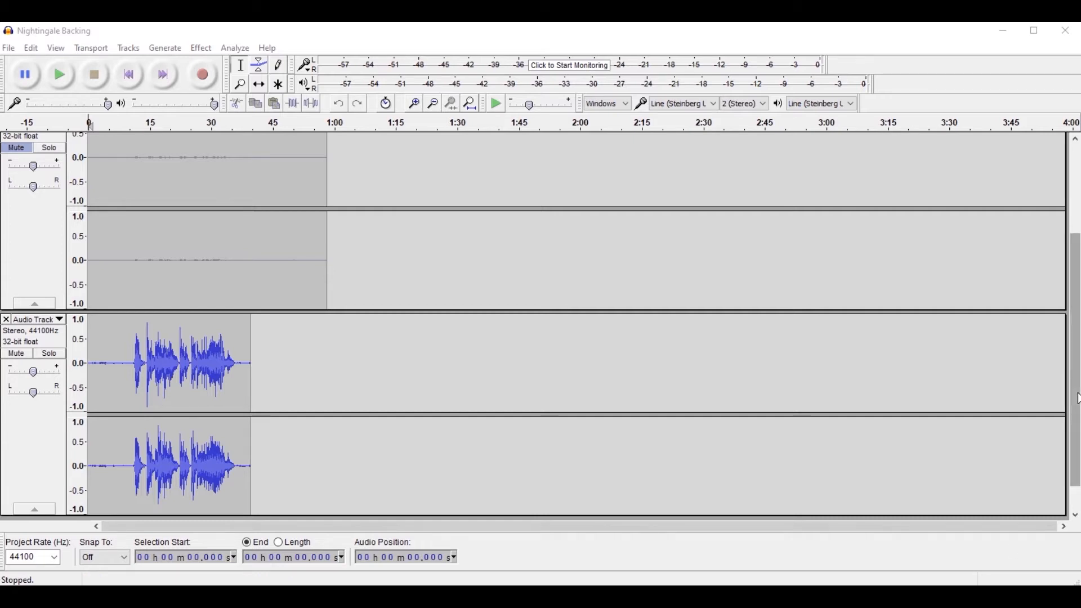
Step: Delete the muted, nearly silent audio track and reduce the height of the two remaining tracks
drag(1078, 398, 1079, 274)
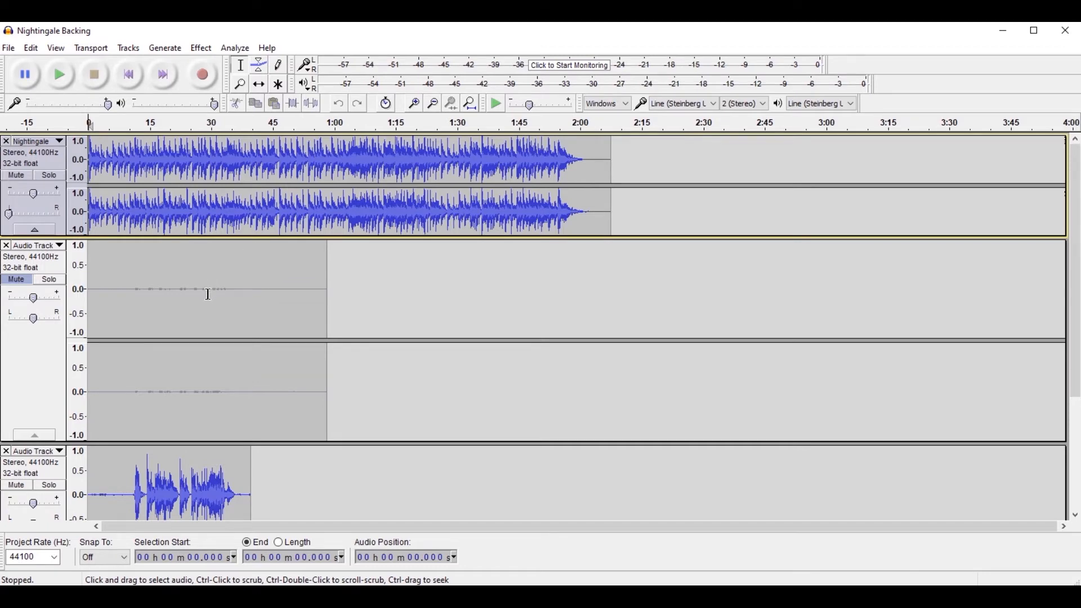
click(6, 246)
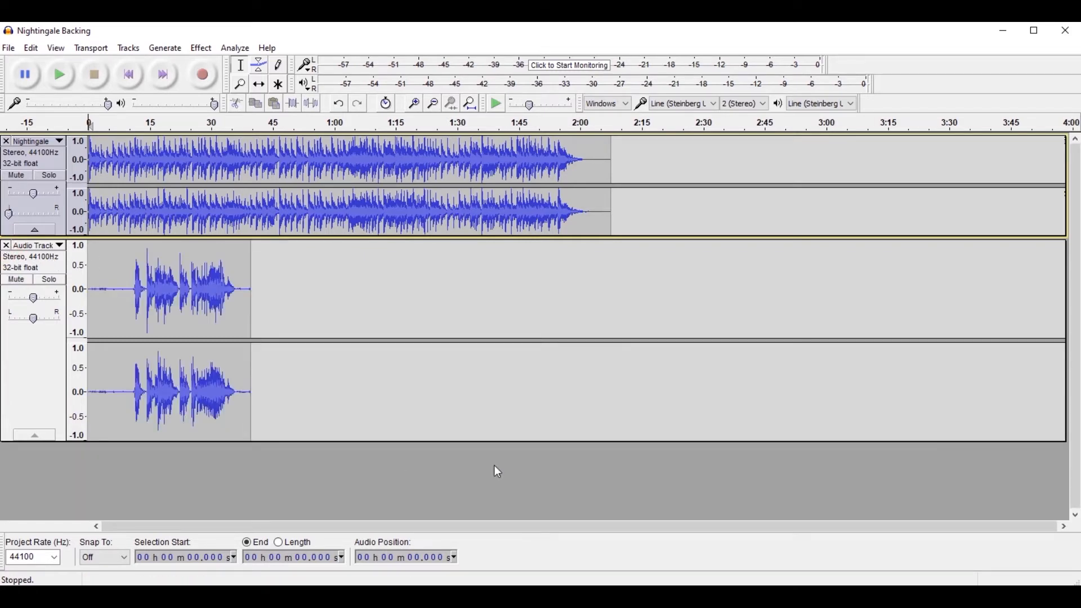
drag(294, 440, 315, 314)
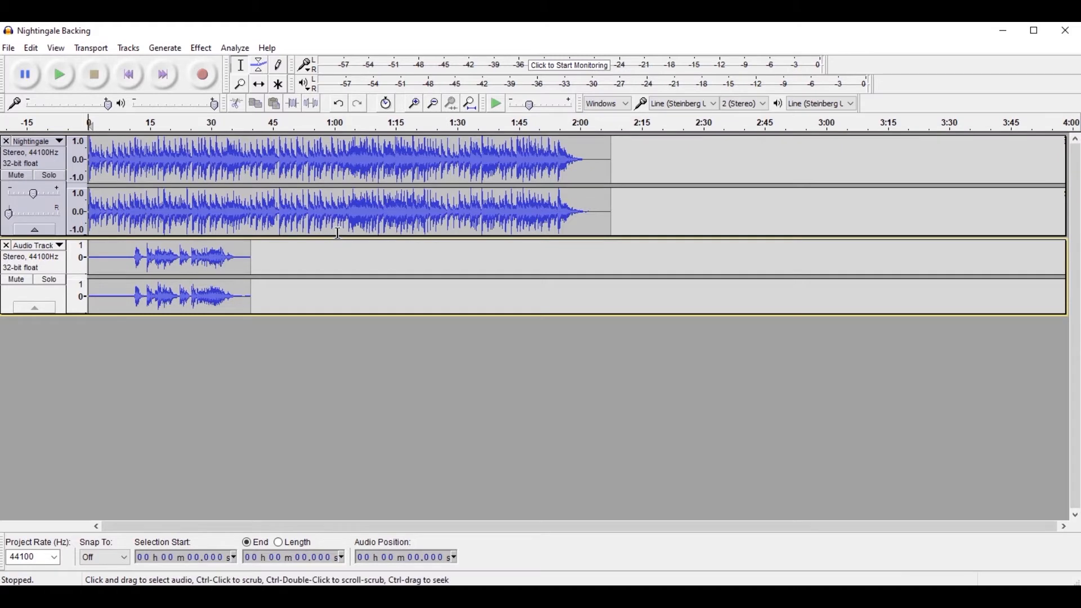
drag(338, 234, 333, 210)
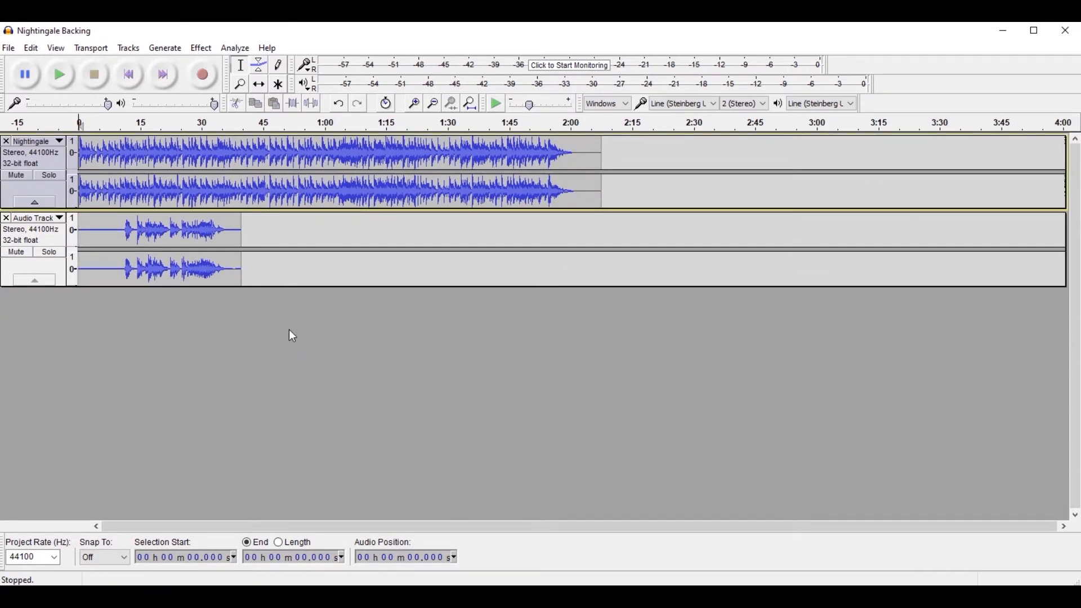
mouse_move(260, 32)
mouse_down()
mouse_move(304, 29)
mouse_move(276, 26)
mouse_up()
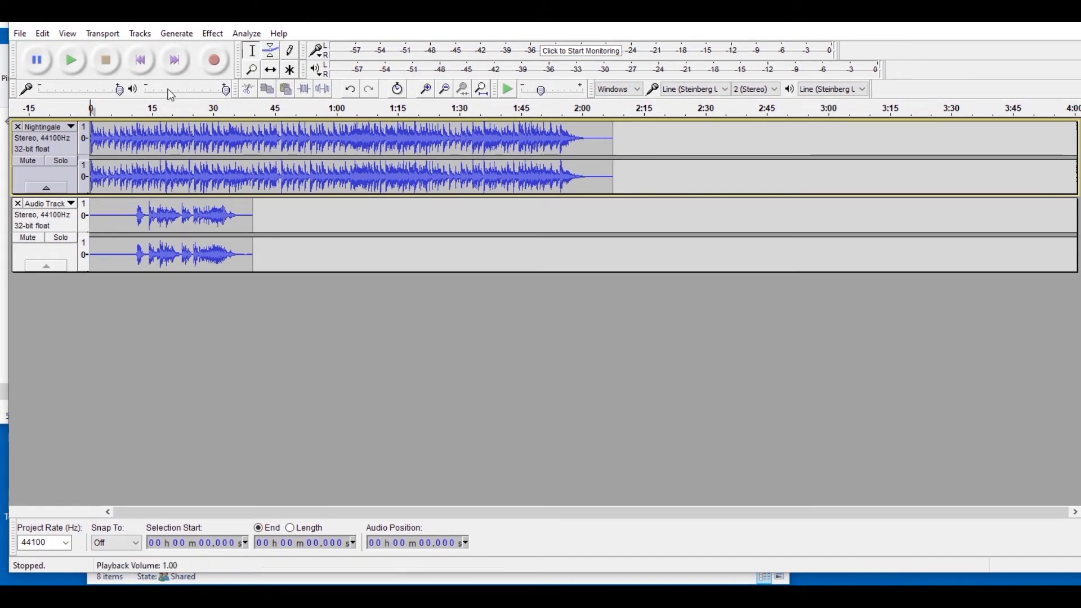
Step: Listen to both tracks together, then move the Nightingale backing track's pan close to centre and lower its gain
click(74, 63)
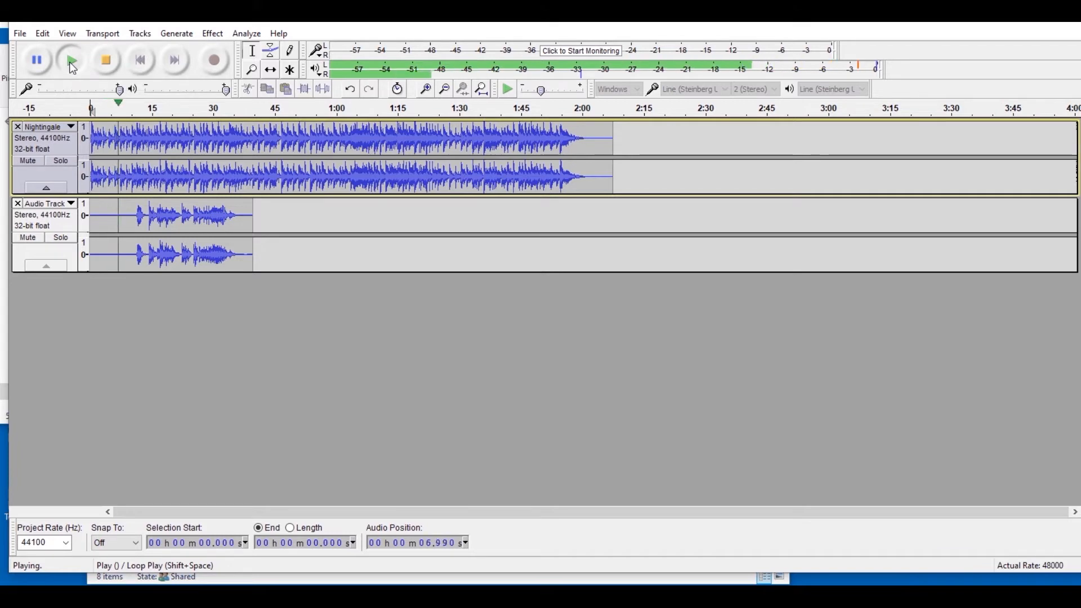
click(109, 65)
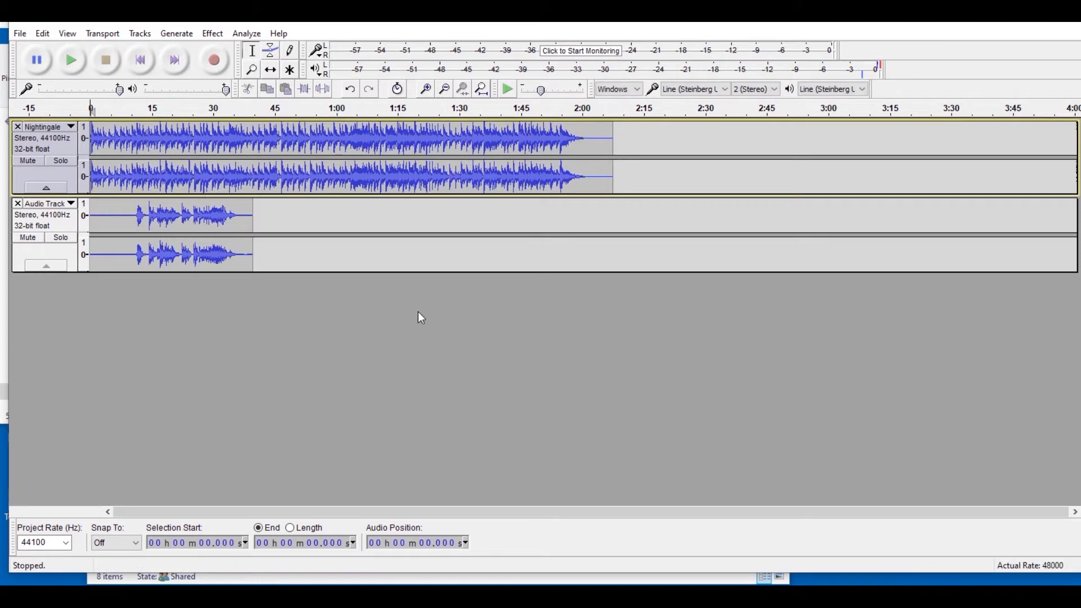
drag(291, 273, 291, 338)
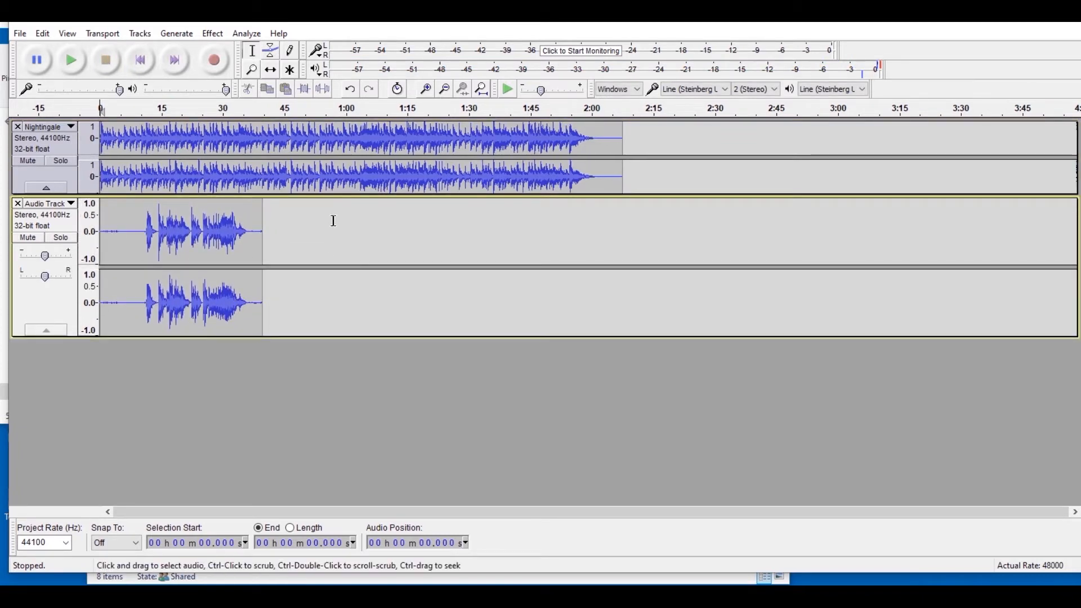
drag(333, 196, 336, 266)
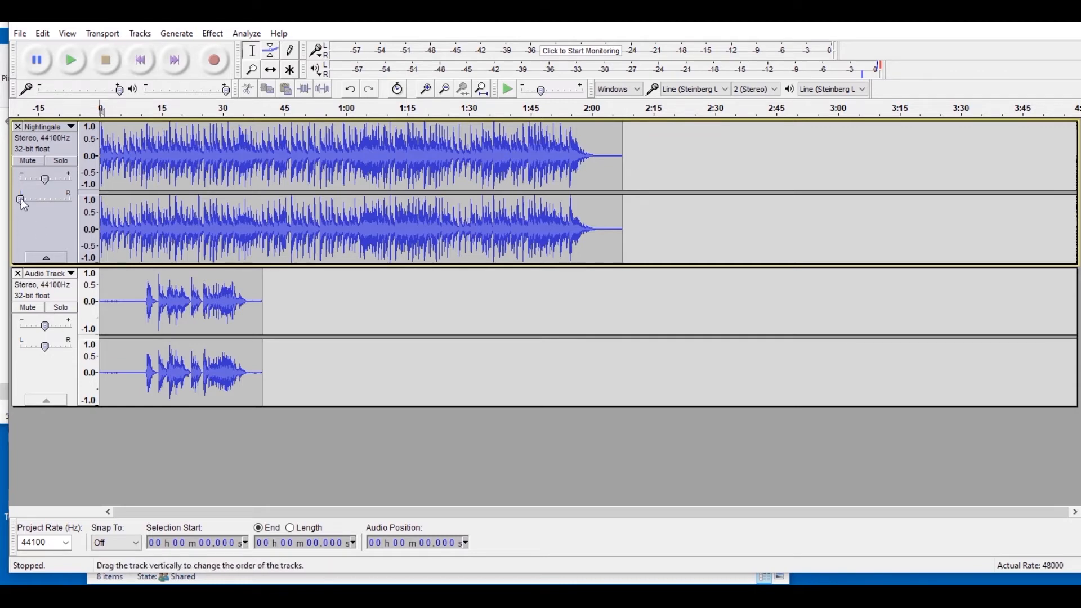
drag(21, 201, 33, 201)
drag(45, 179, 33, 178)
Step: Play the mix from the start and lower the Nightingale track's gain slightly further during playback
click(70, 63)
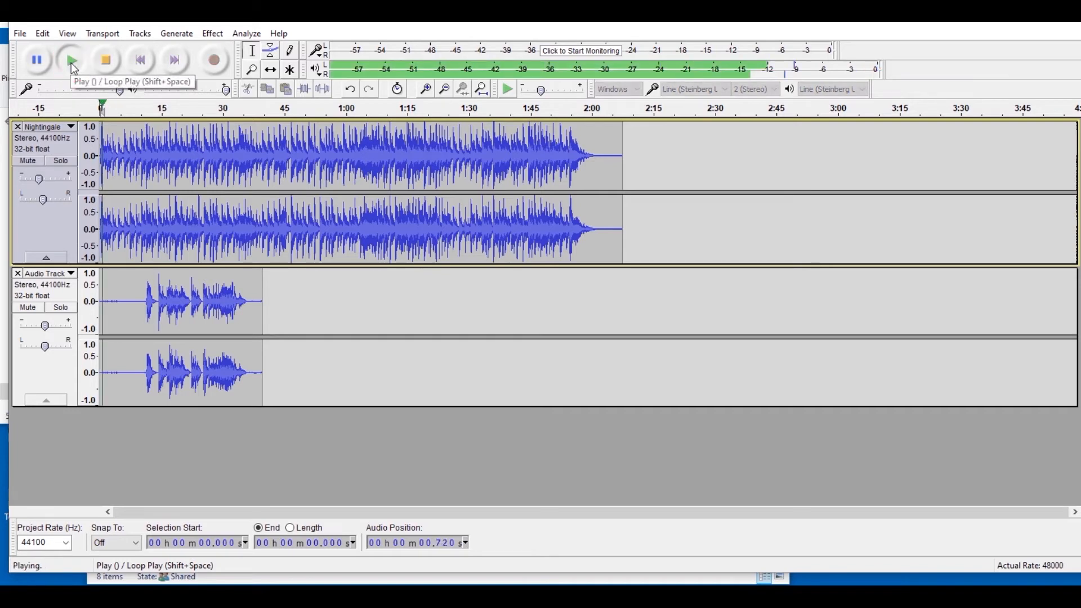
click(39, 179)
drag(39, 179, 37, 179)
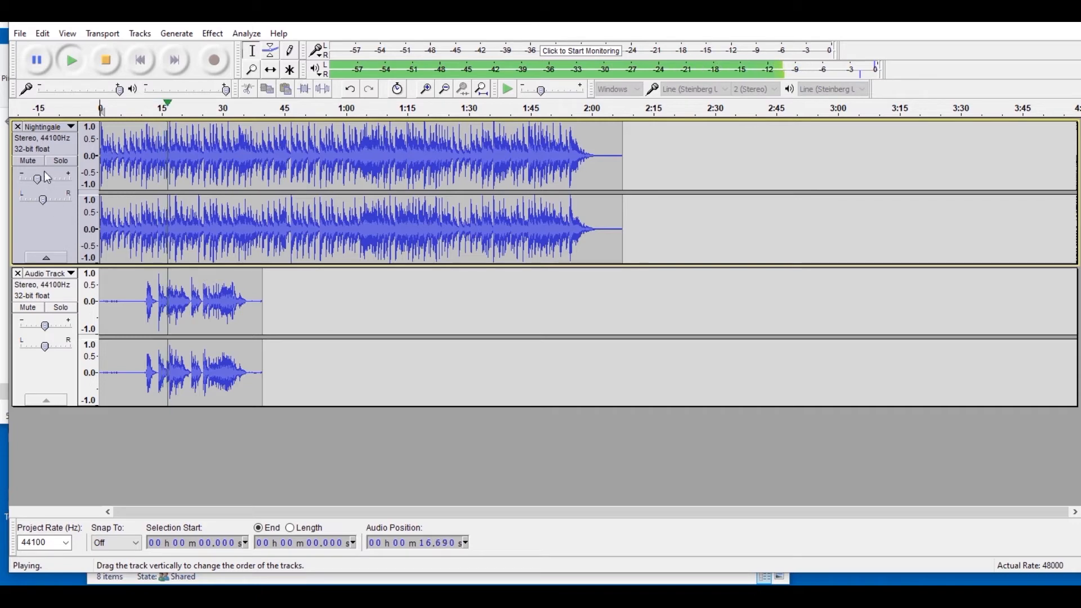
click(109, 63)
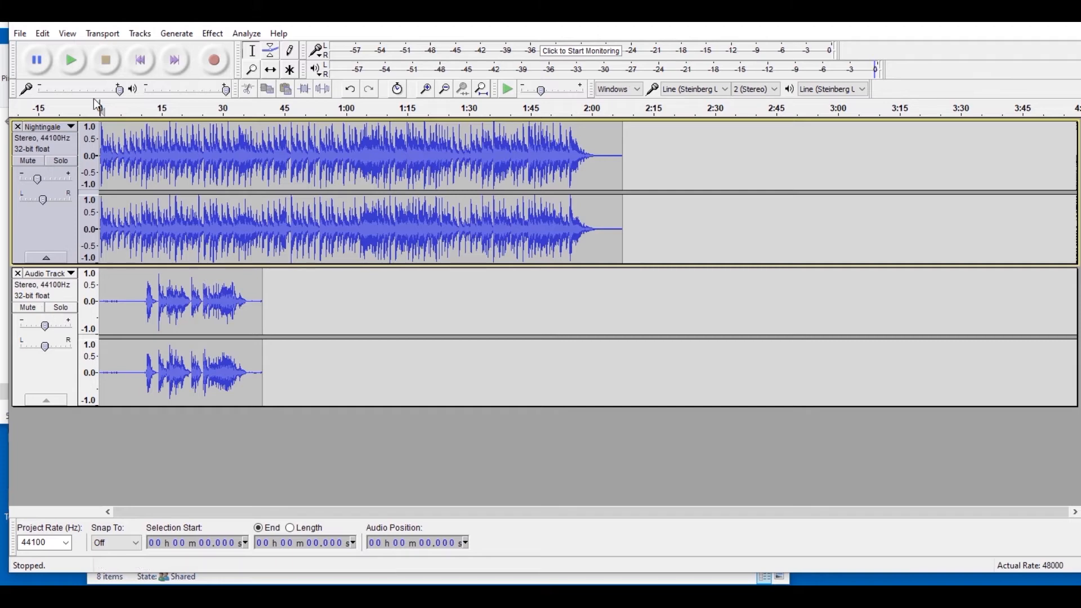
Step: Play the mix again and compare it with the Nightingale backing track muted and unmuted
click(72, 61)
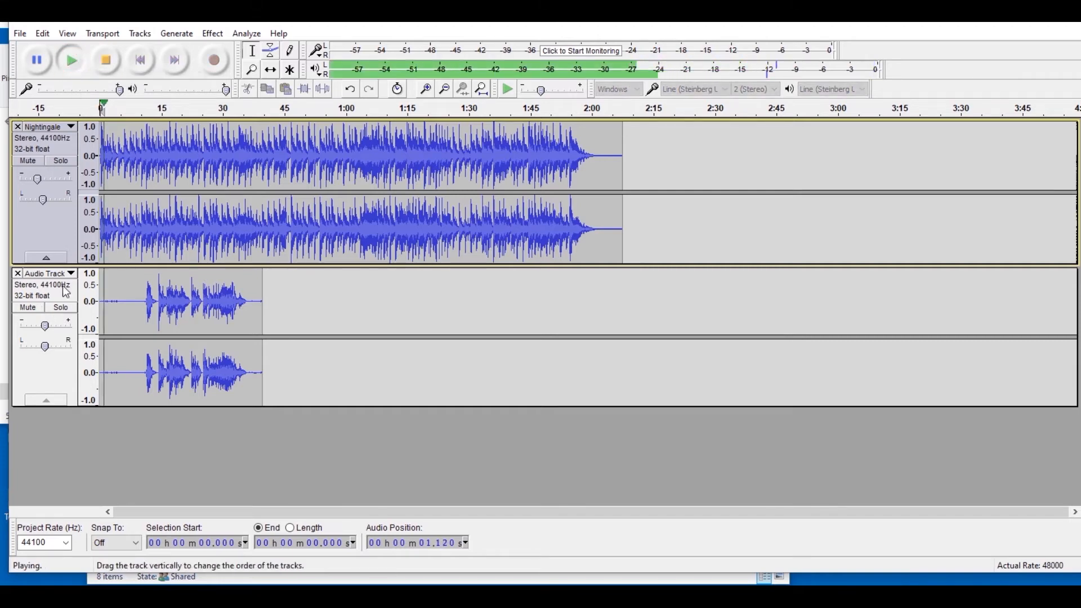
click(36, 163)
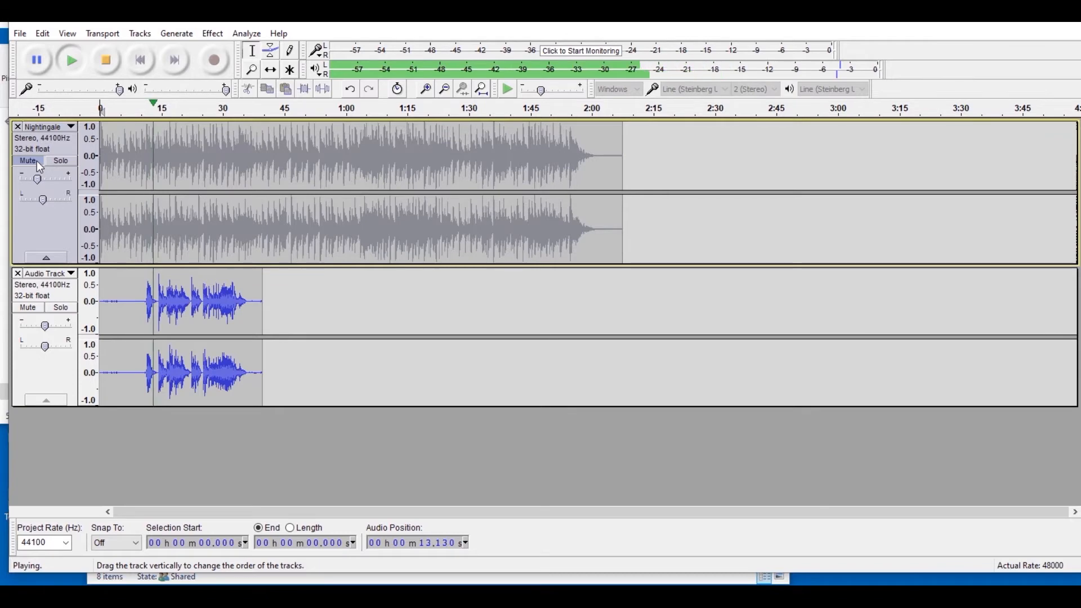
click(28, 161)
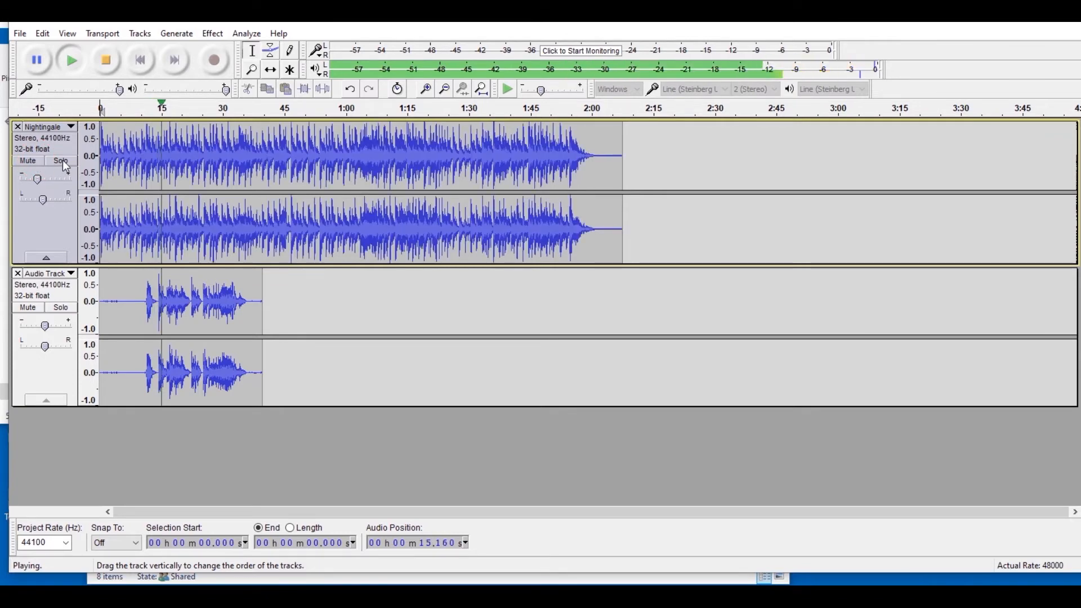
Step: Solo the recorded audio track and listen to its opening from the start
click(62, 309)
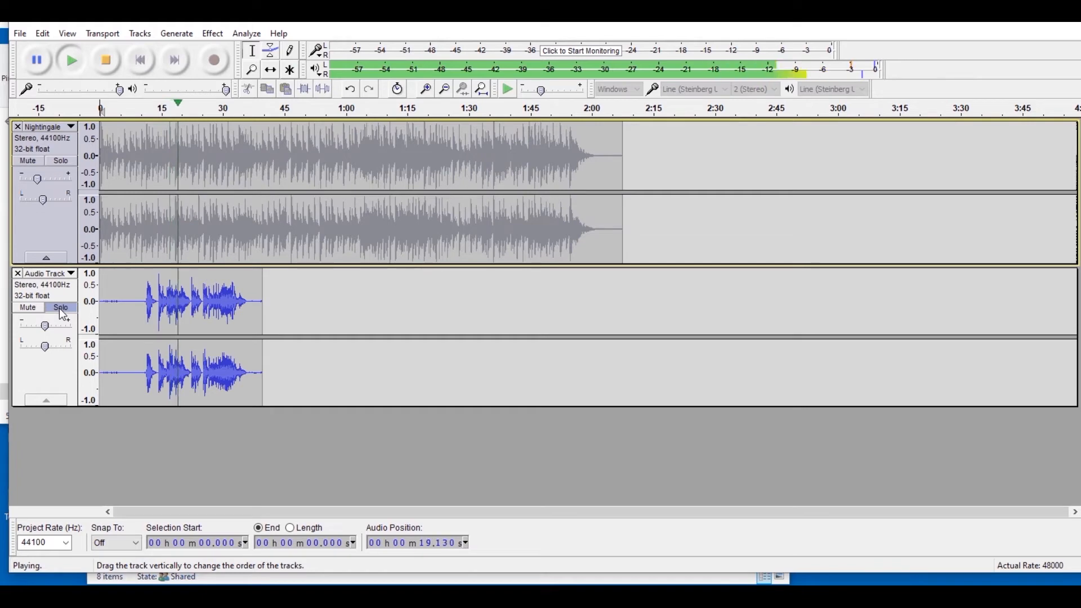
key(space)
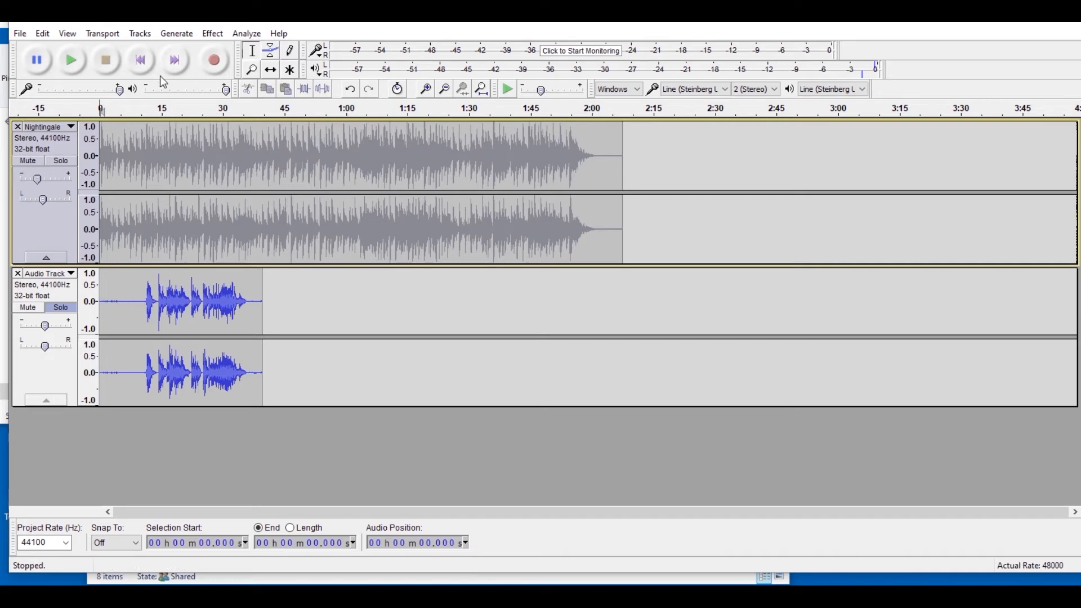
click(75, 62)
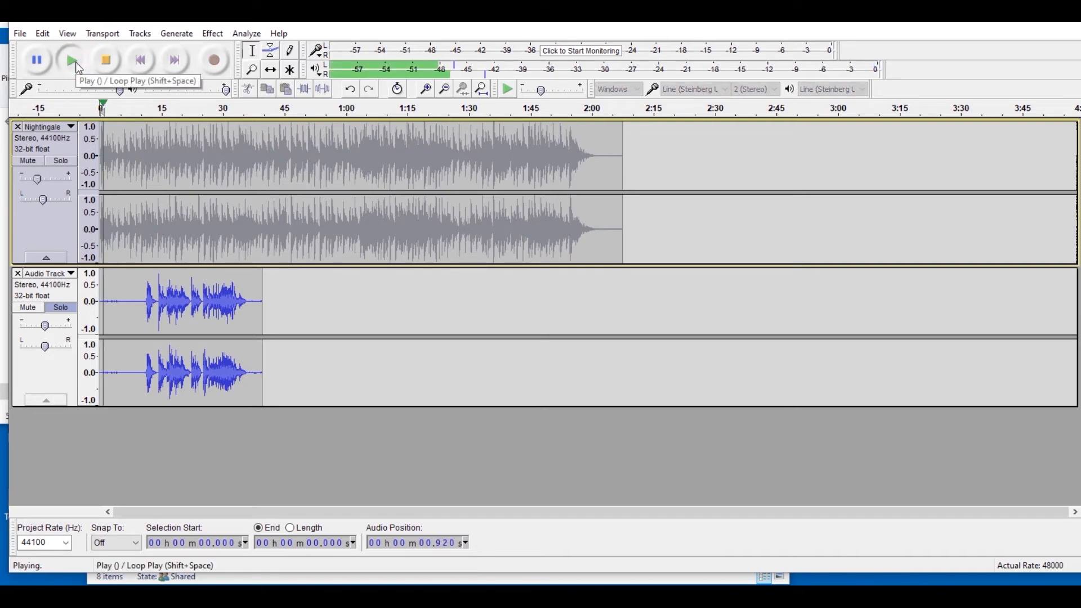
click(107, 62)
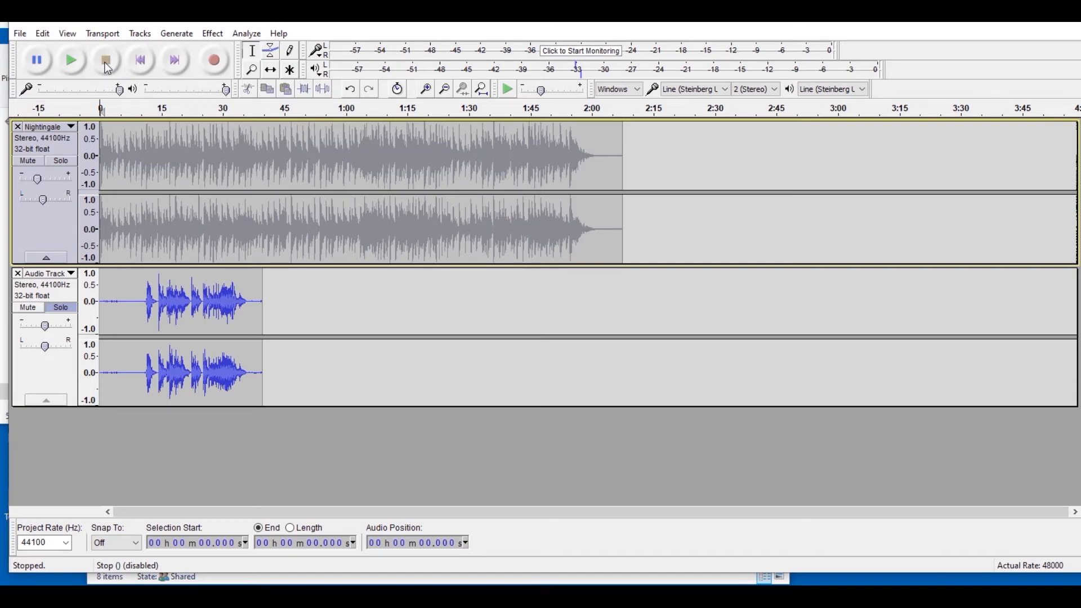
Step: Select the recorded track's lead-in from 0 to 10.031 seconds, try deleting it, and undo the deletion
click(143, 377)
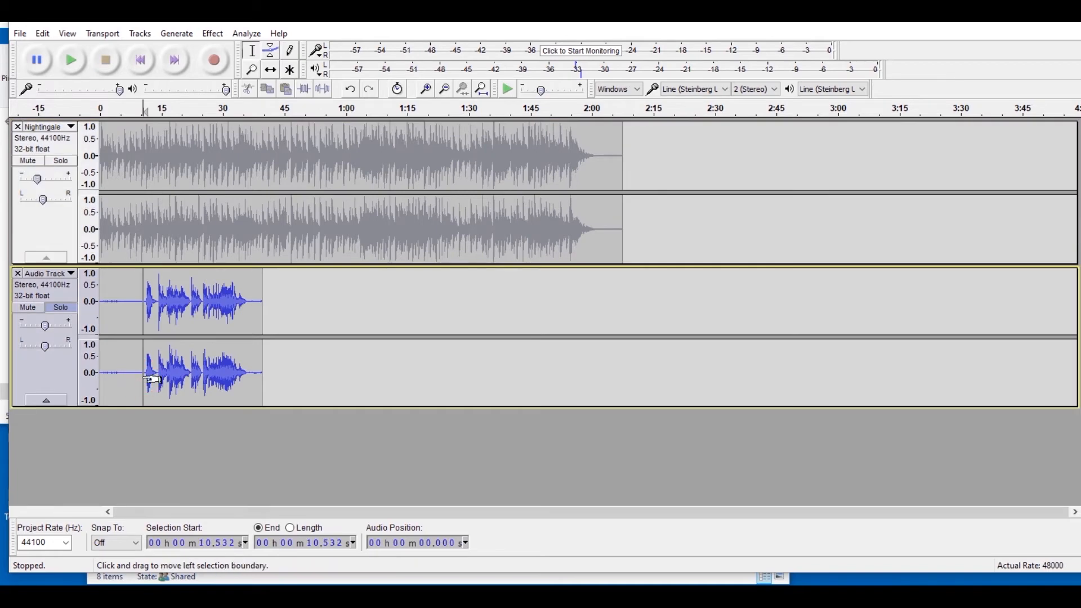
drag(141, 379, 101, 377)
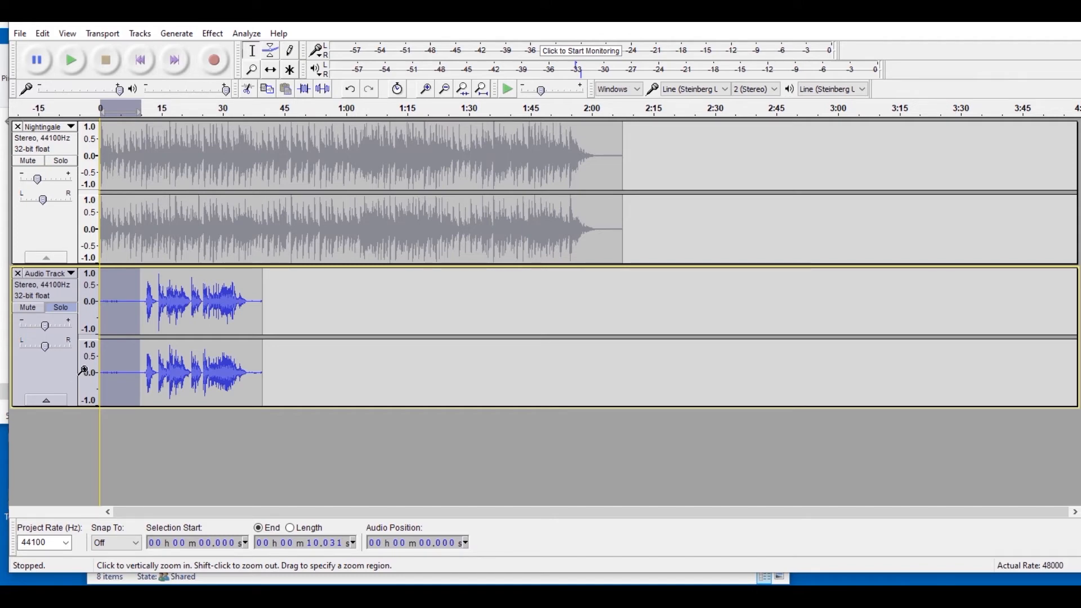
key(Delete)
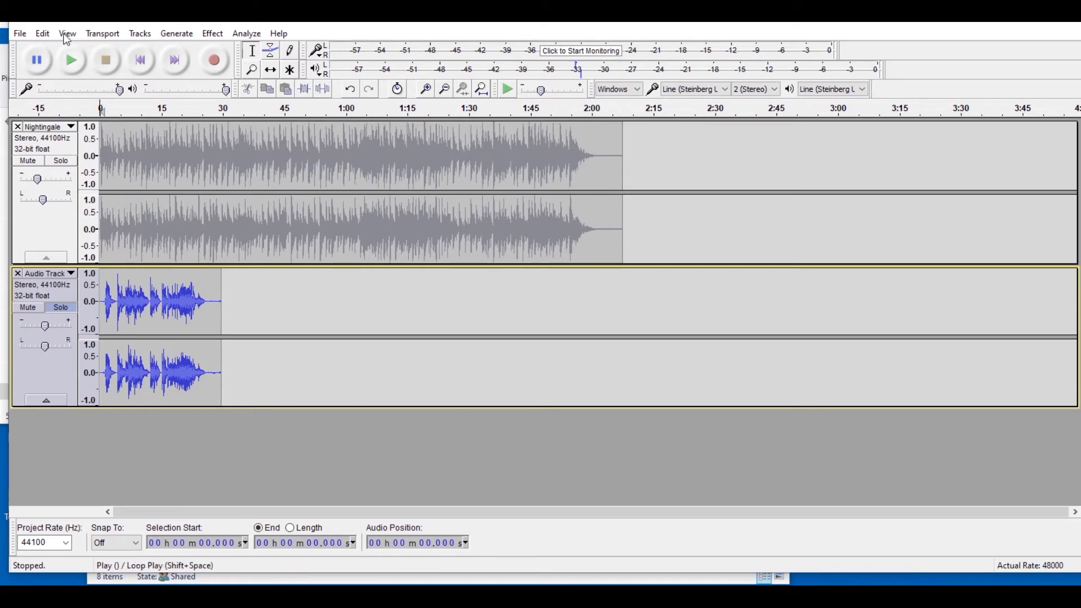
click(43, 34)
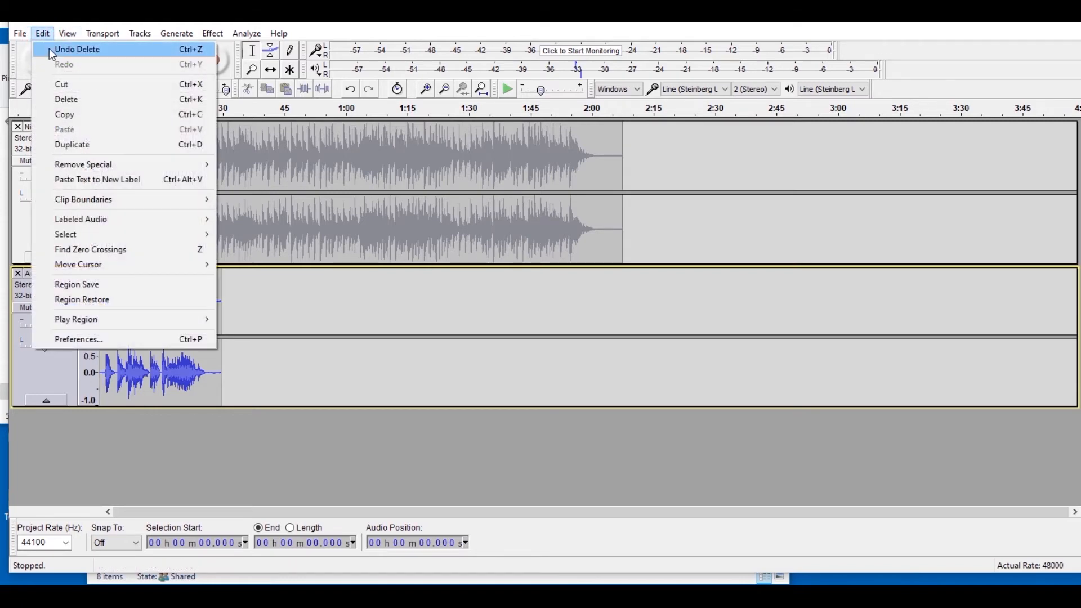
click(49, 47)
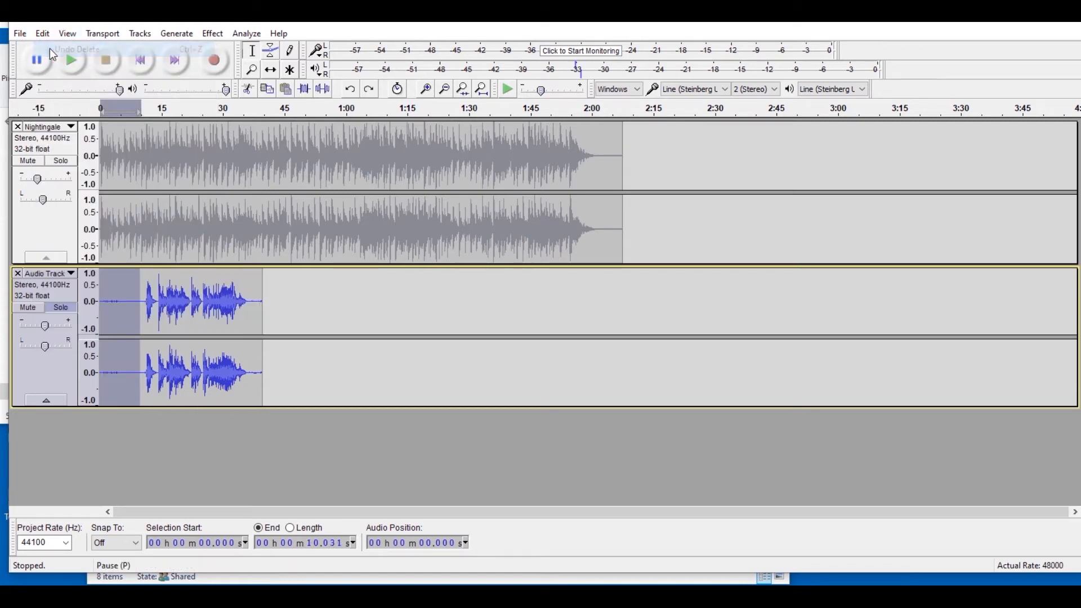
Step: Replace the selected 10.031-second lead-in of the recorded track with generated silence of the same duration
click(213, 34)
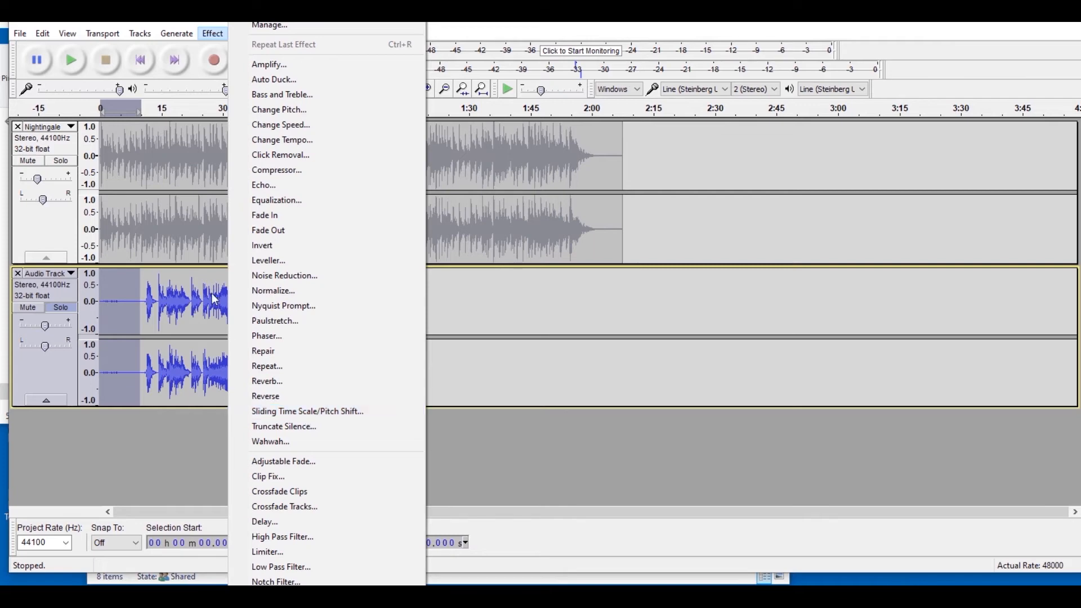
mouse_move(179, 38)
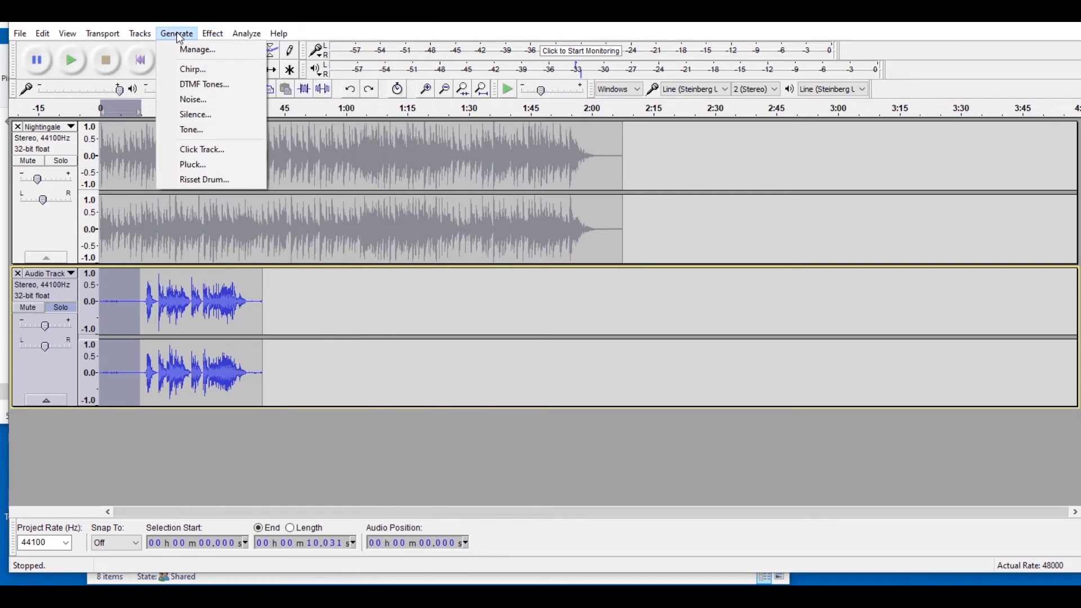
click(194, 115)
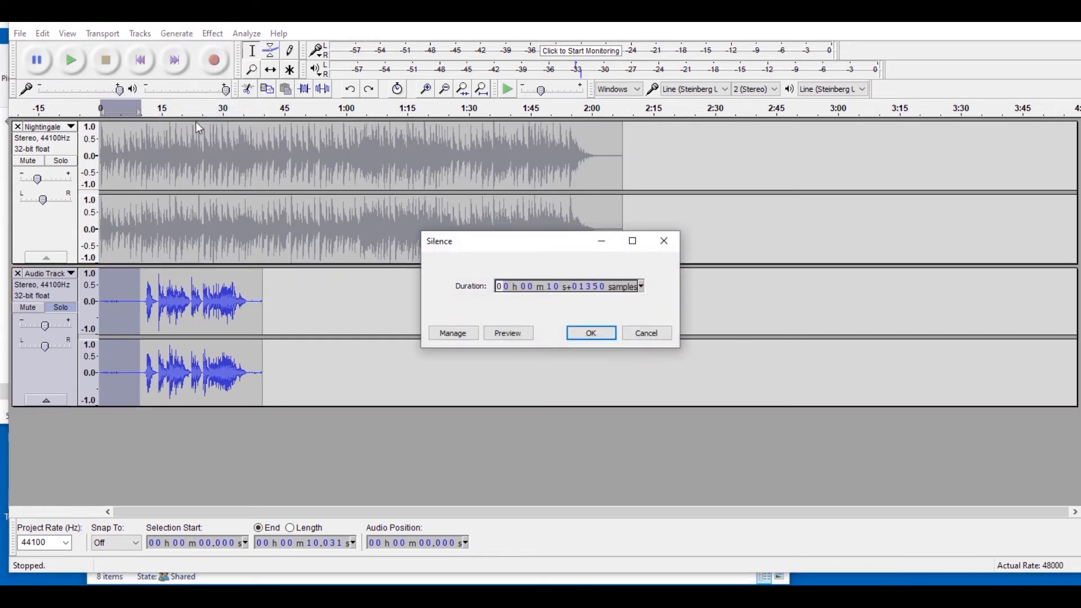
click(583, 333)
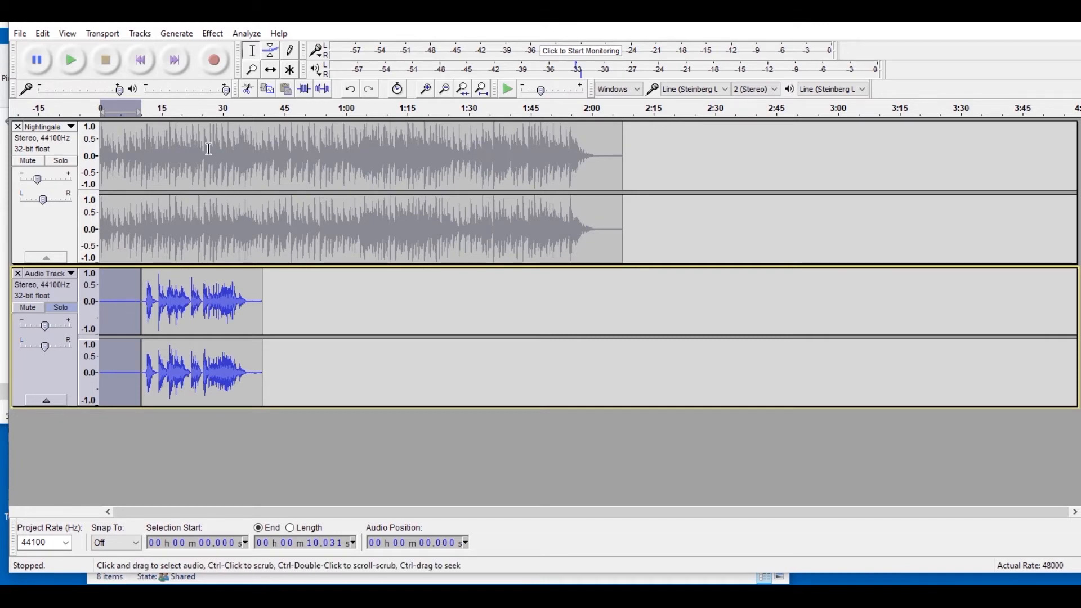
Step: Play the soloed recording from the start to check the silenced lead-in and the first entry
click(141, 60)
click(72, 61)
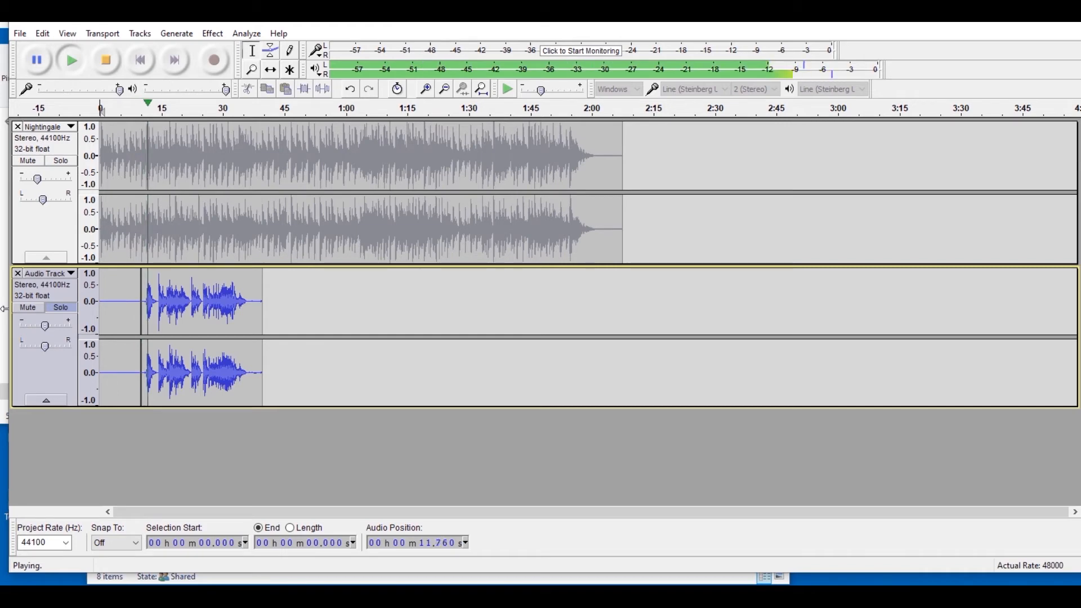
click(108, 62)
Step: Apply a Fade In to the recorded track from 10.031 to 11.368 seconds, between the silence and the first entry
click(333, 315)
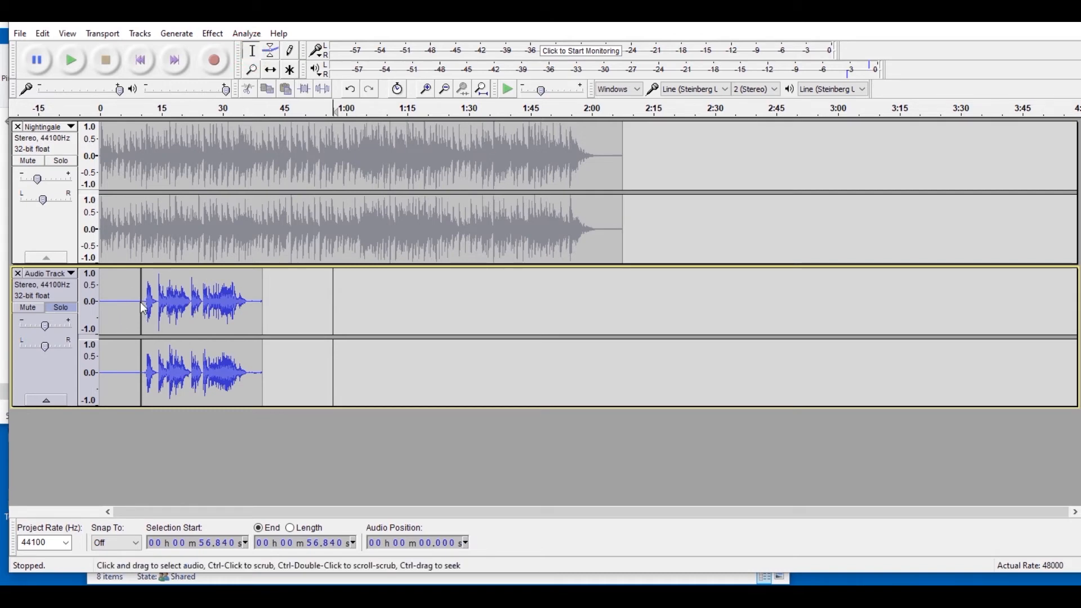
drag(146, 301, 140, 302)
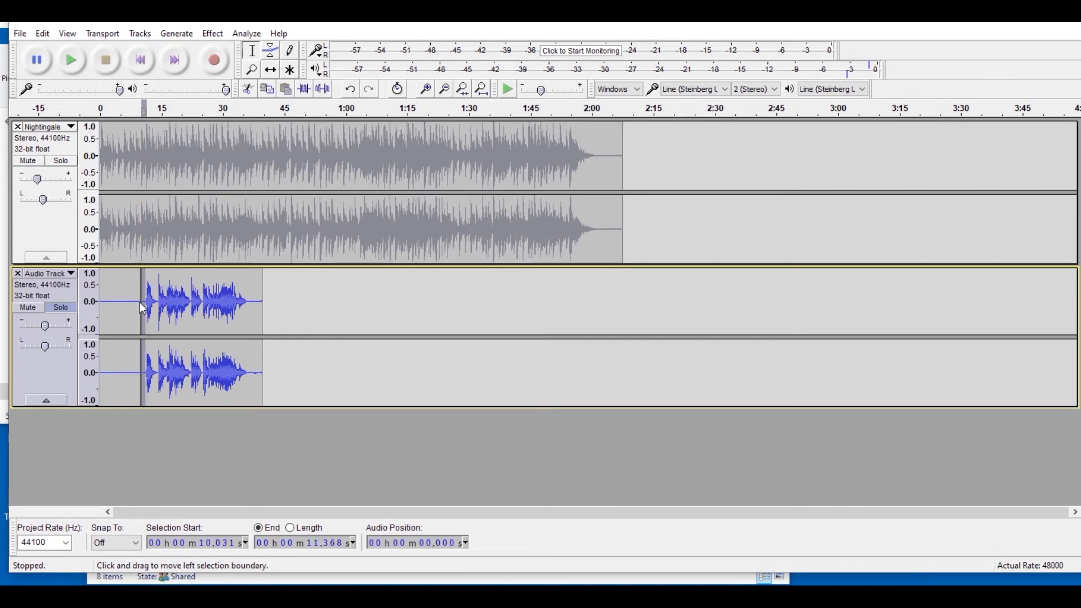
click(212, 34)
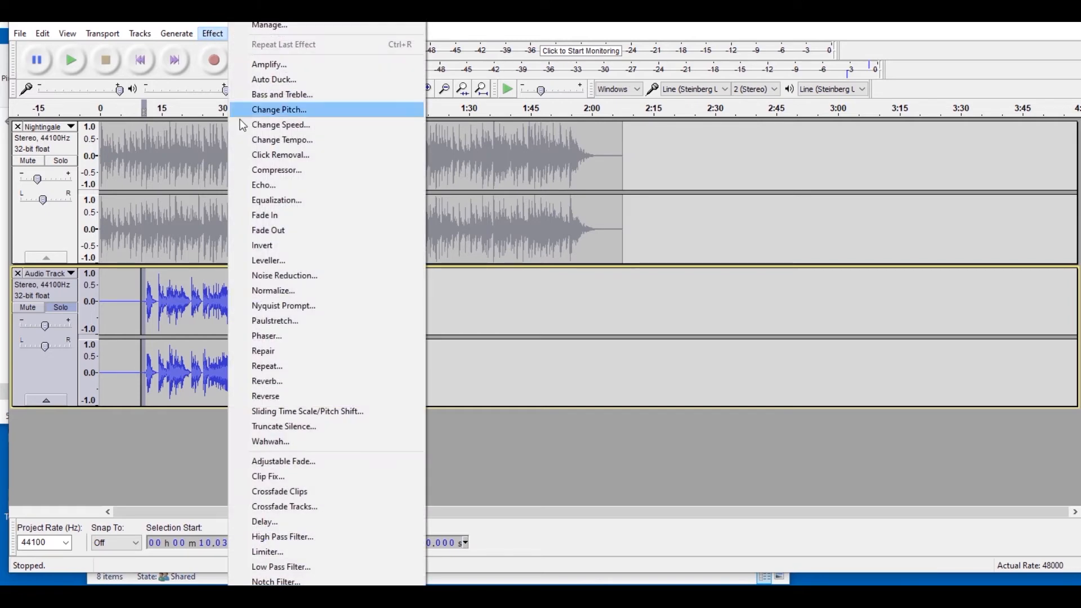
click(262, 215)
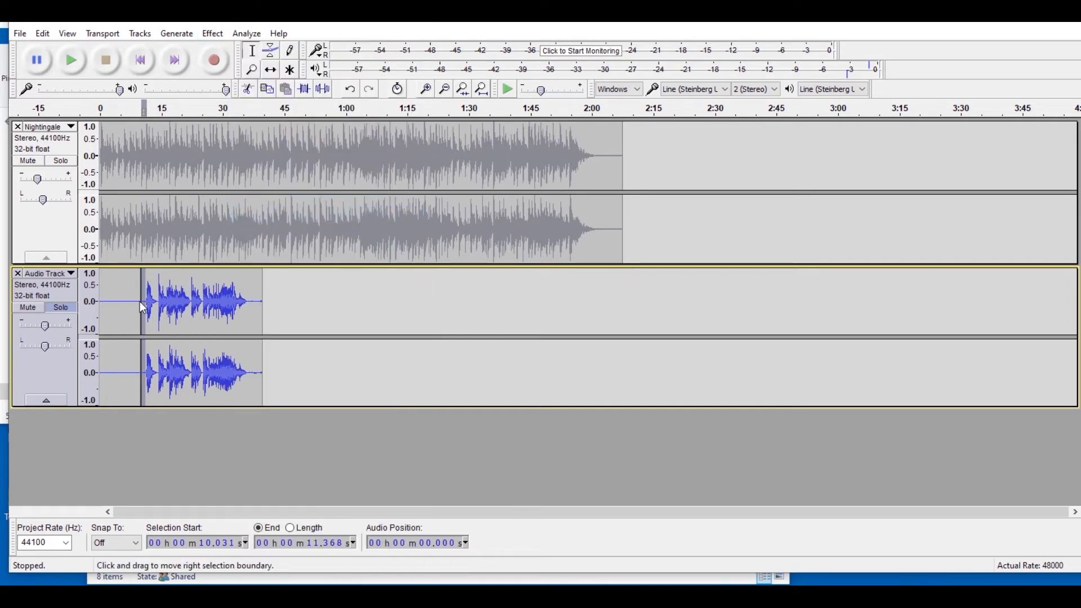
Step: Play the soloed recording from the start and from 7.021 seconds to check the fade-in before the first entry
click(141, 61)
click(72, 62)
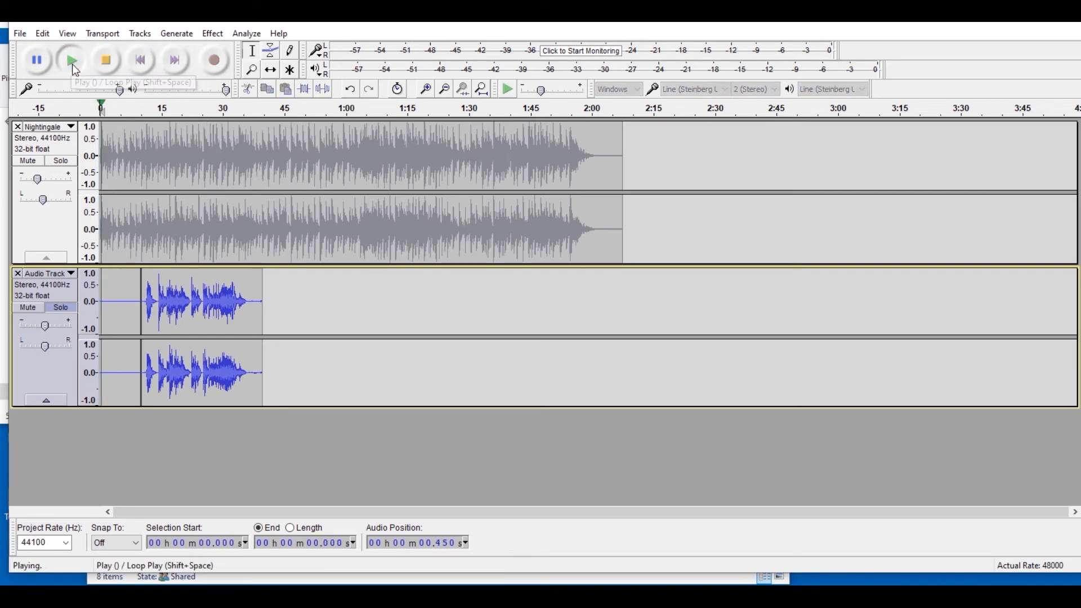
key(space)
click(129, 276)
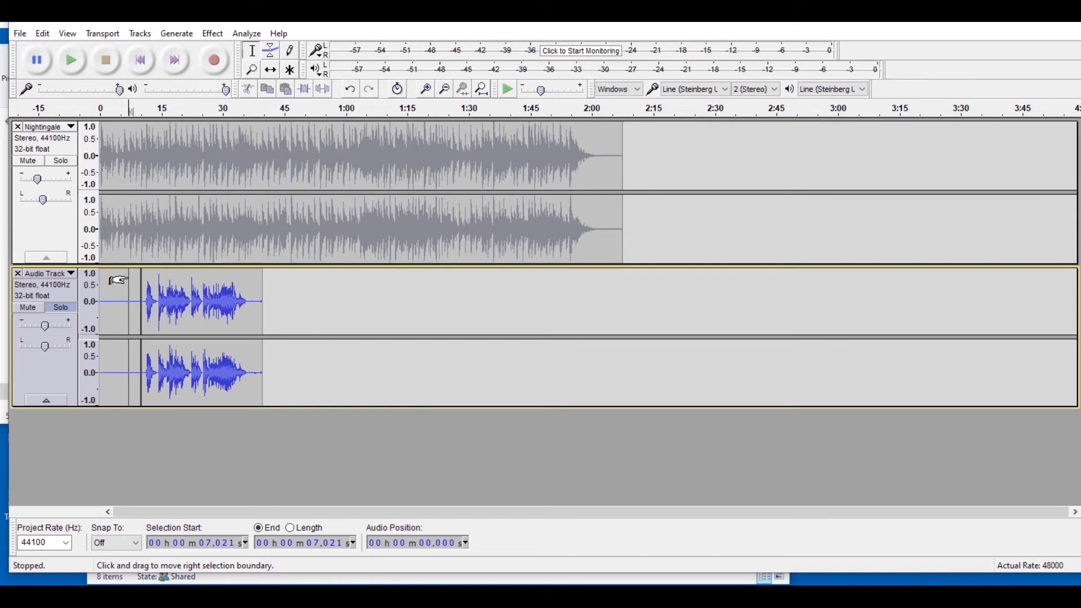
click(72, 60)
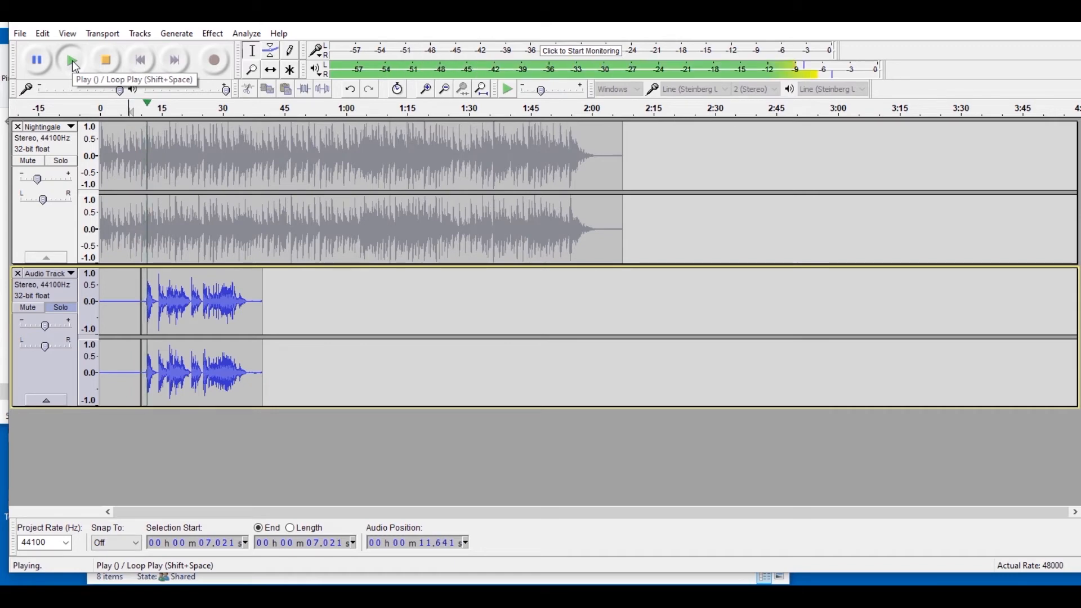
click(109, 61)
click(141, 61)
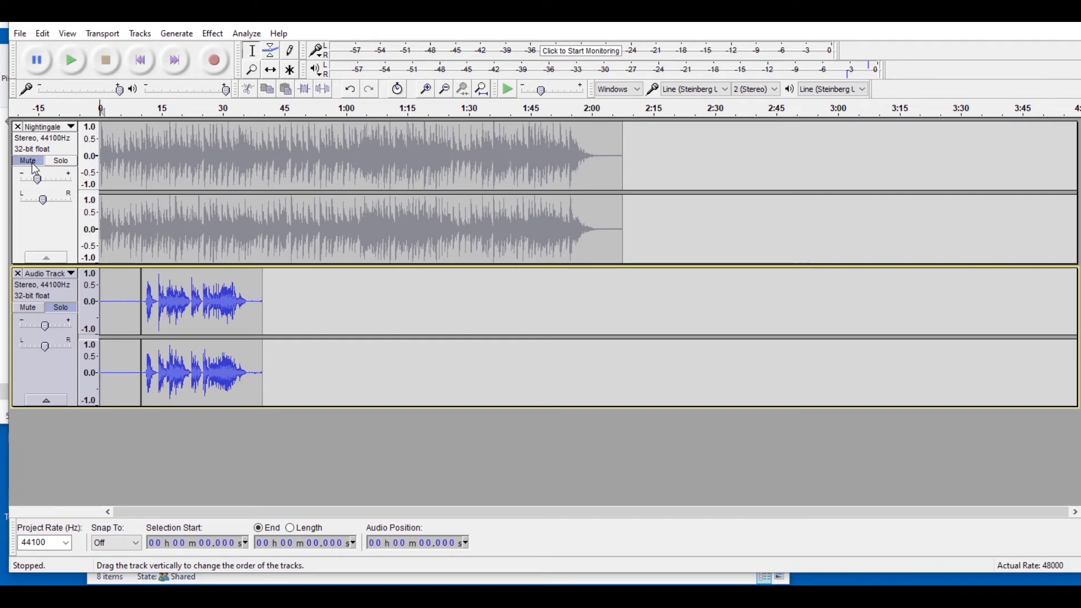
Step: Turn off solo on the recorded track and play both tracks together from the start
click(65, 309)
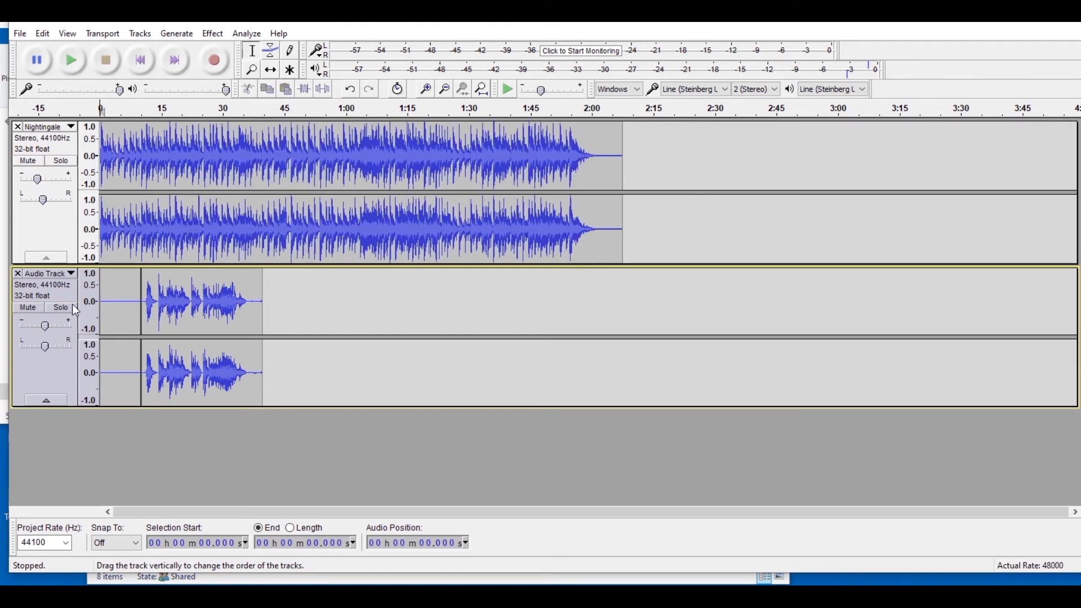
click(72, 65)
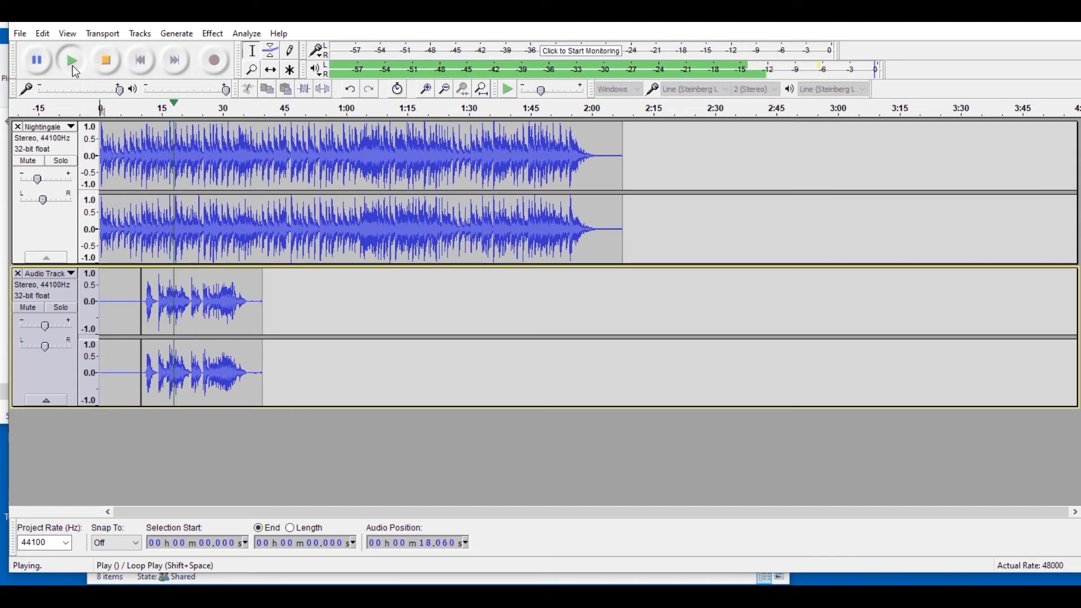
click(118, 67)
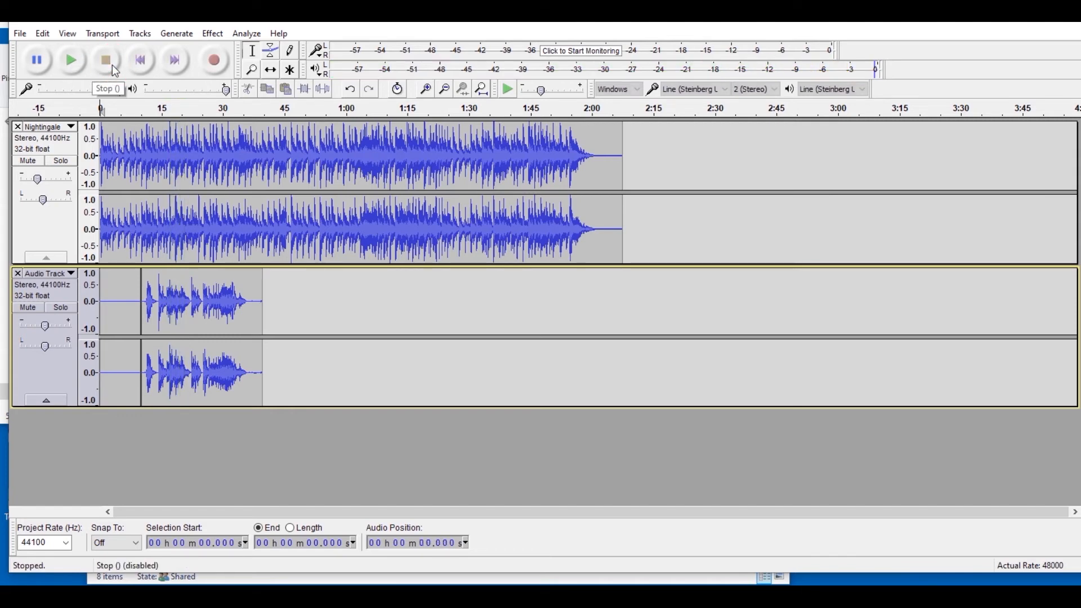
Step: Select the recorded track's audio from 10.031 to 41.460 seconds, covering everything after the silent lead-in
click(313, 319)
click(210, 34)
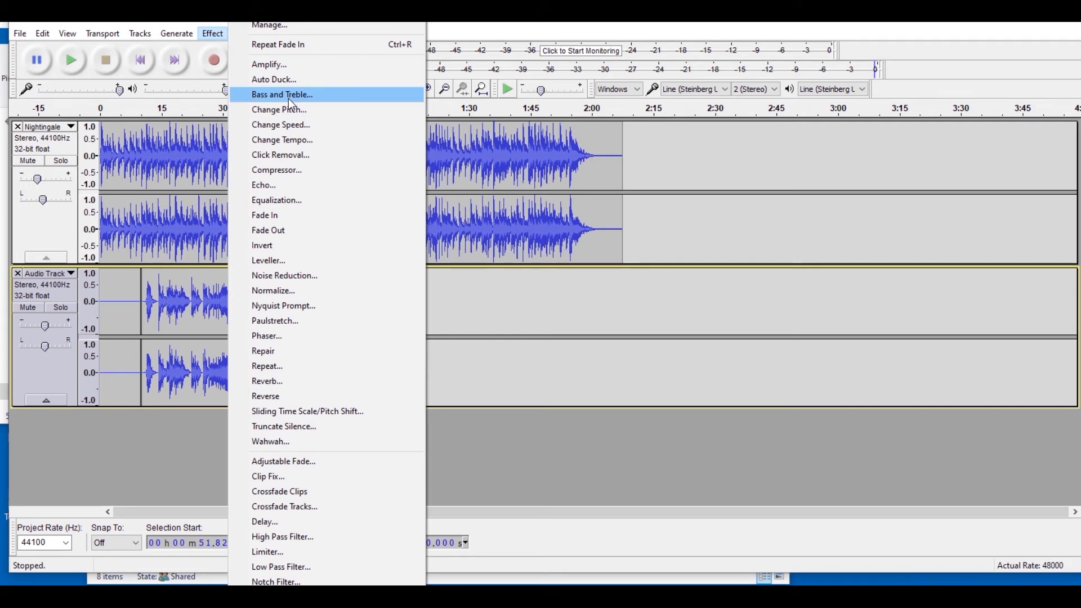
click(478, 367)
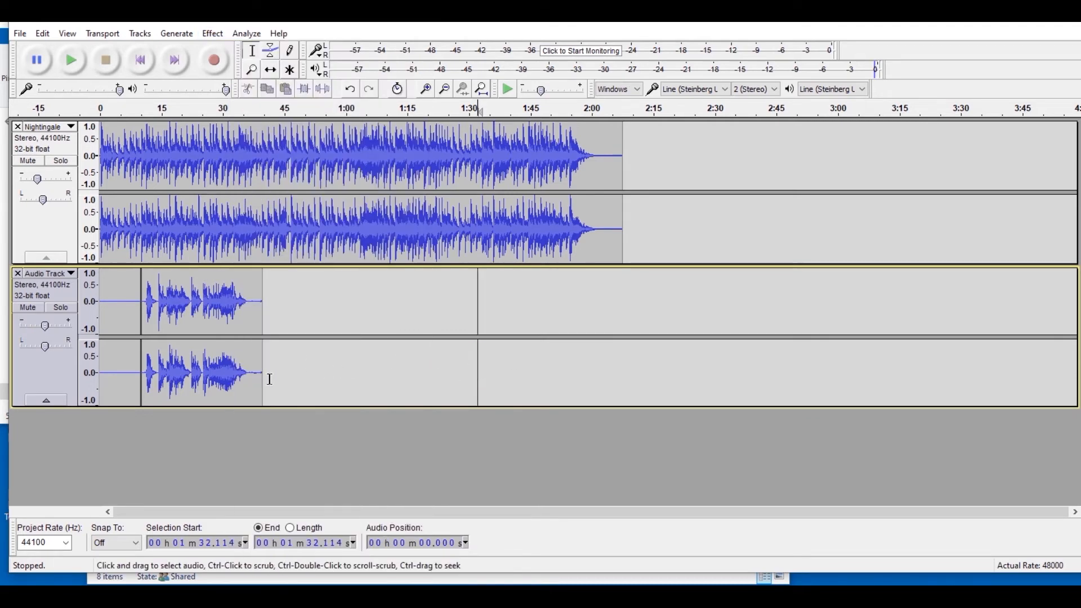
drag(270, 379, 144, 366)
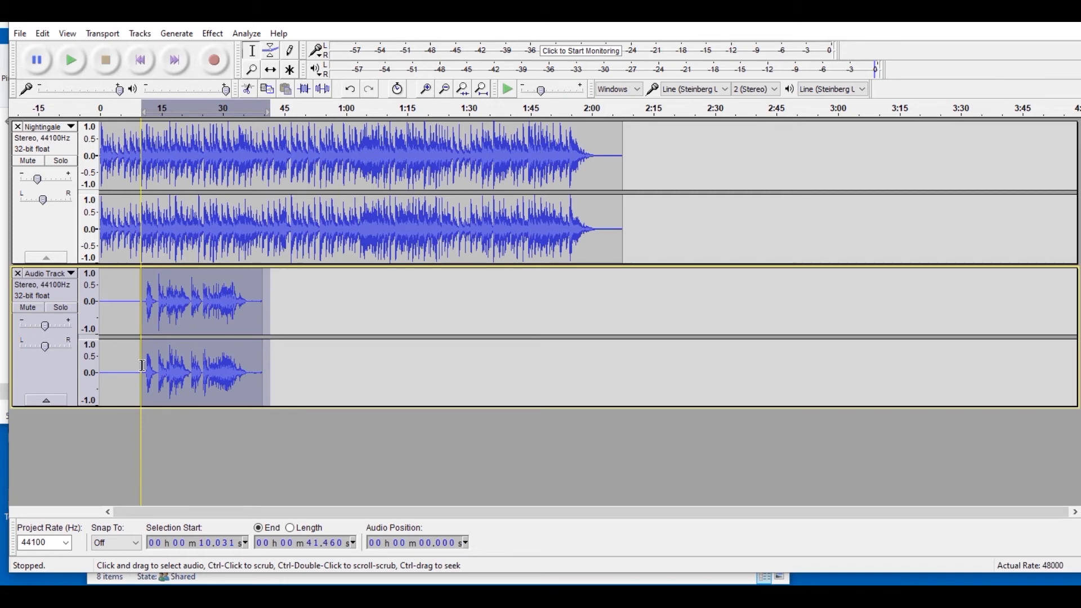
Step: Try Reverb on the selected recording with 100% Room Size, 50% Reverberance, 5 dB Wet Gain and -8 dB Dry Gain
click(214, 35)
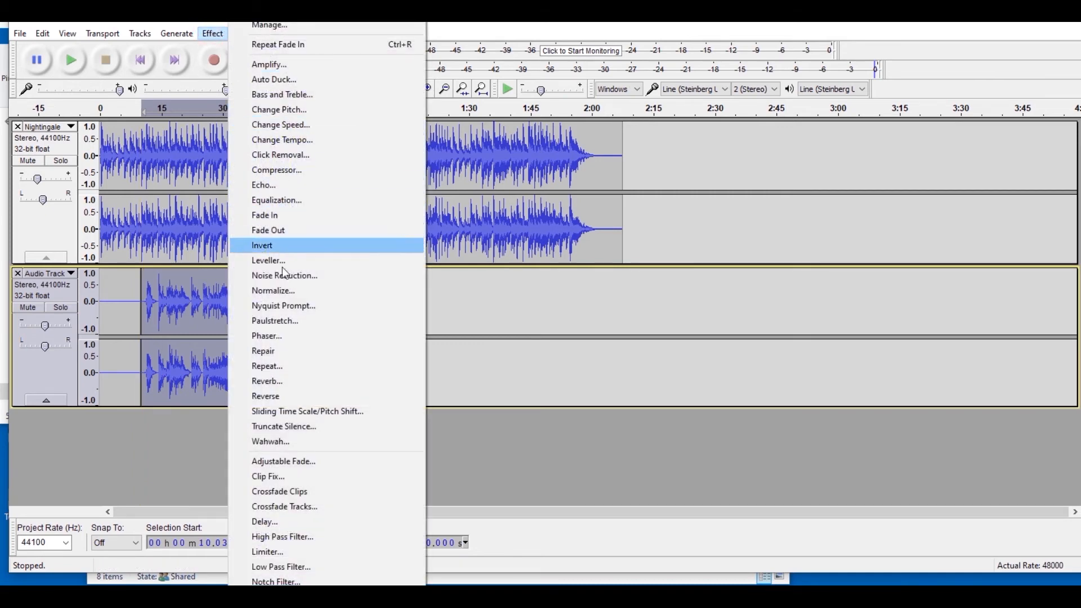
click(279, 381)
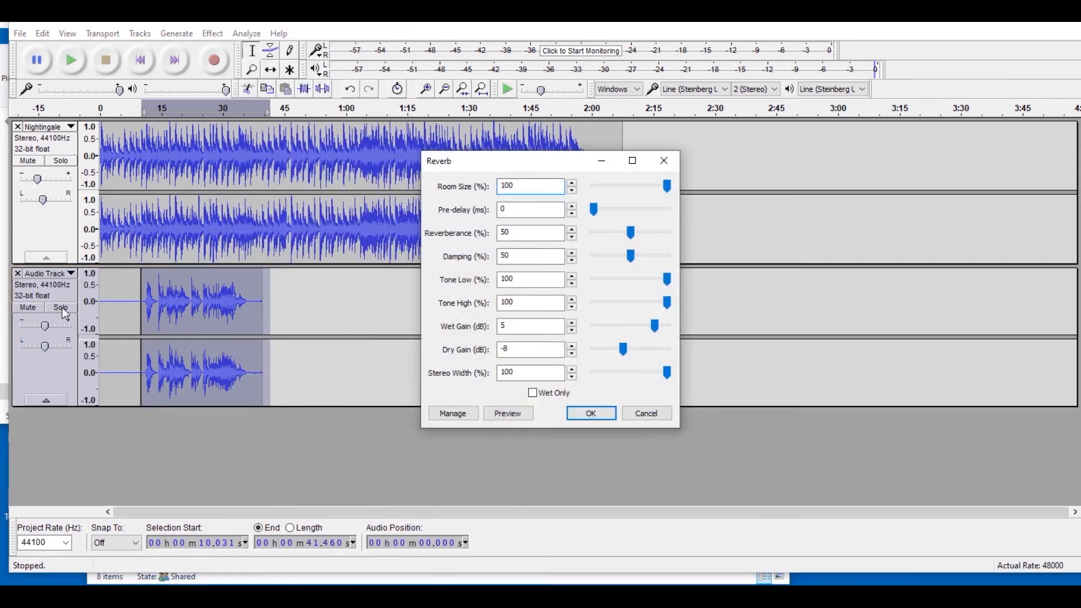
click(591, 414)
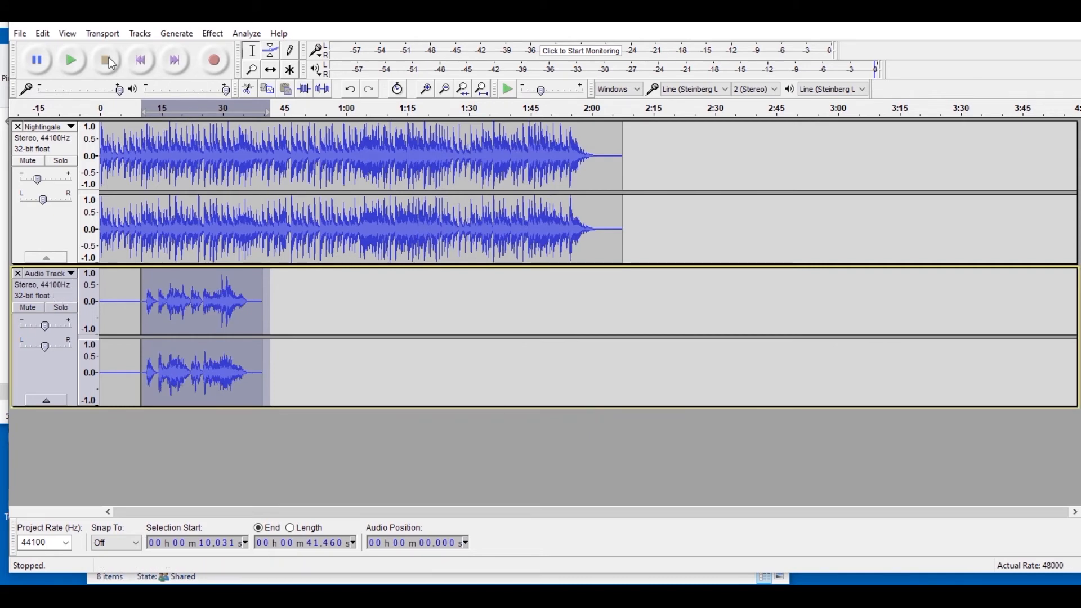
Step: Audition the Reverb with the recorded track soloed, and undo the effect
click(71, 60)
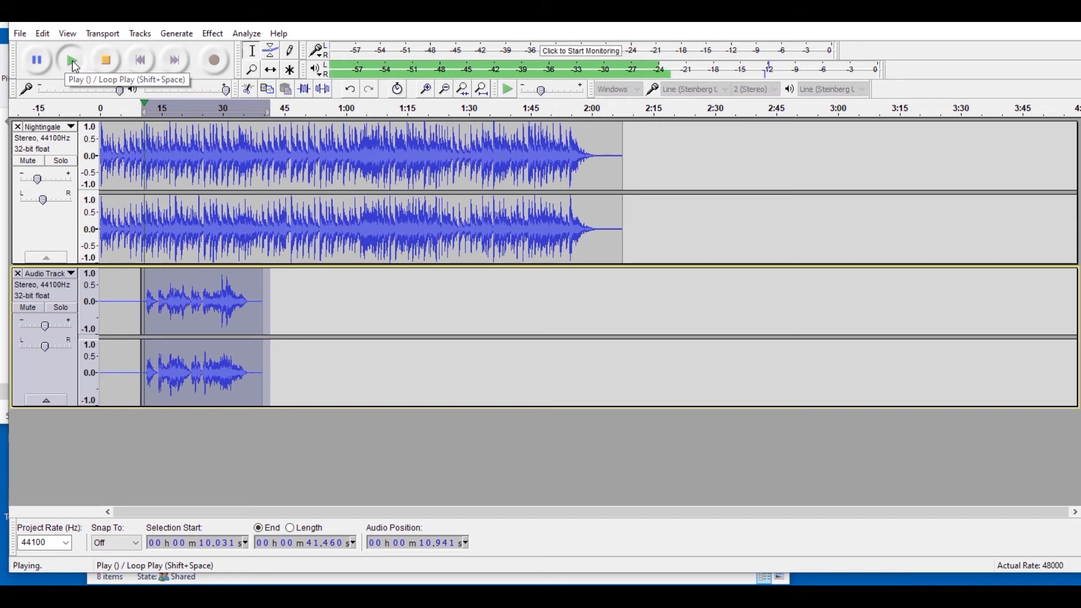
click(54, 310)
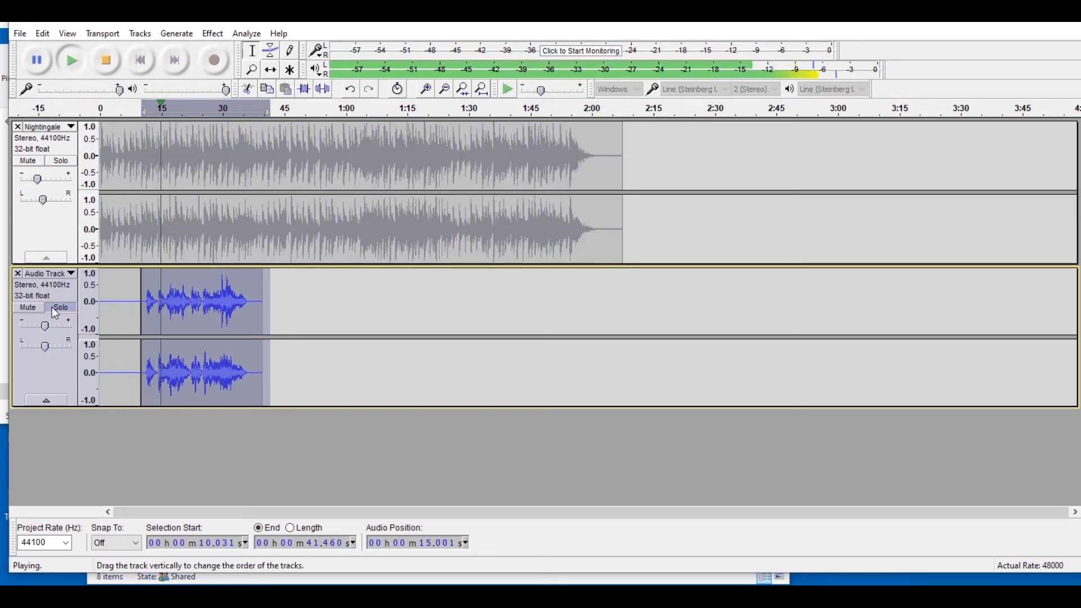
click(107, 61)
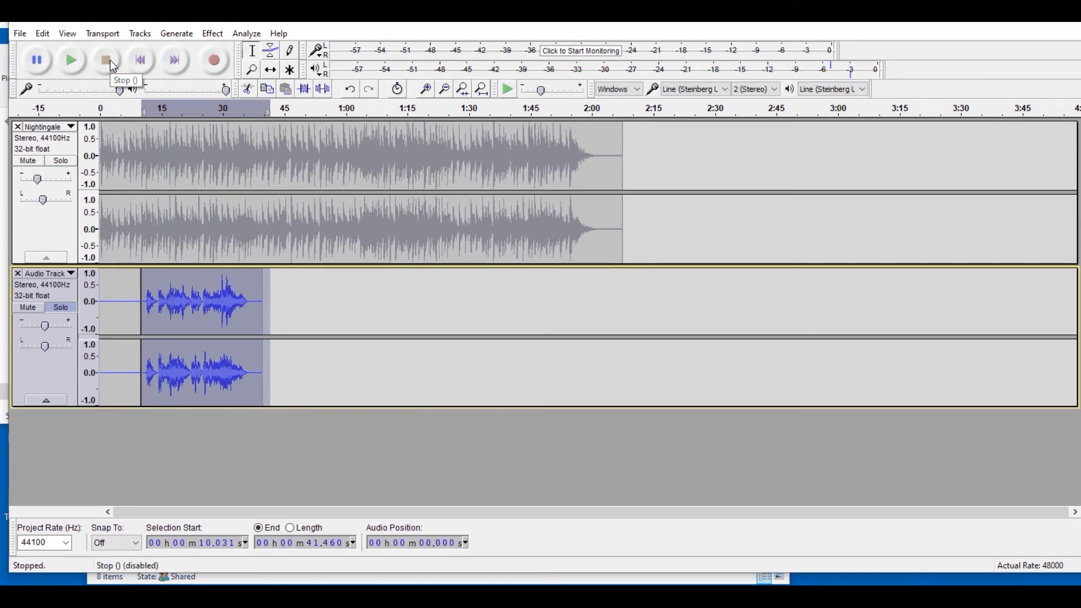
click(46, 38)
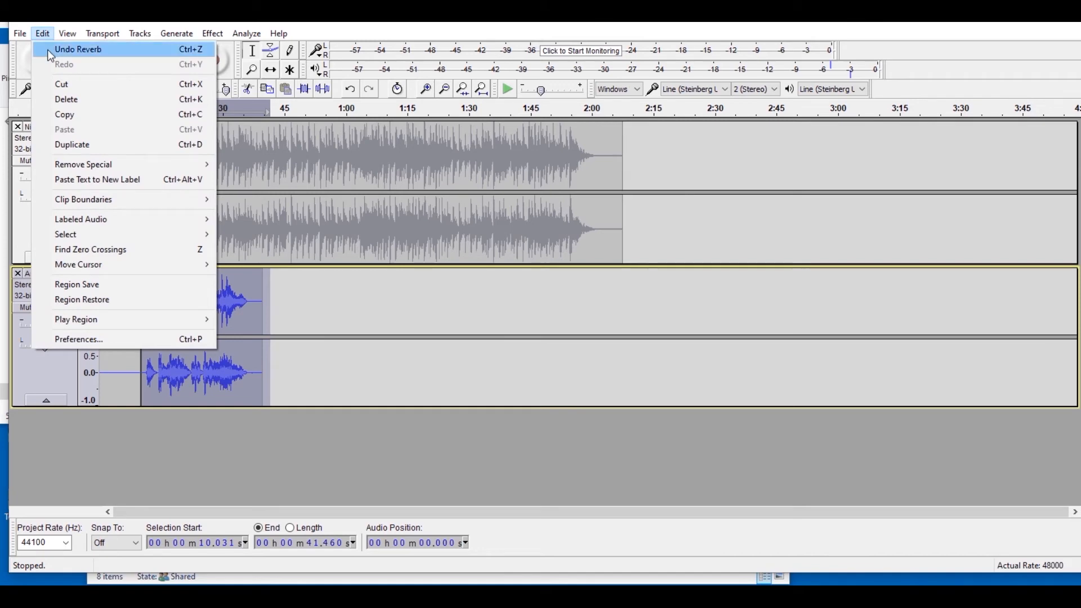
click(48, 50)
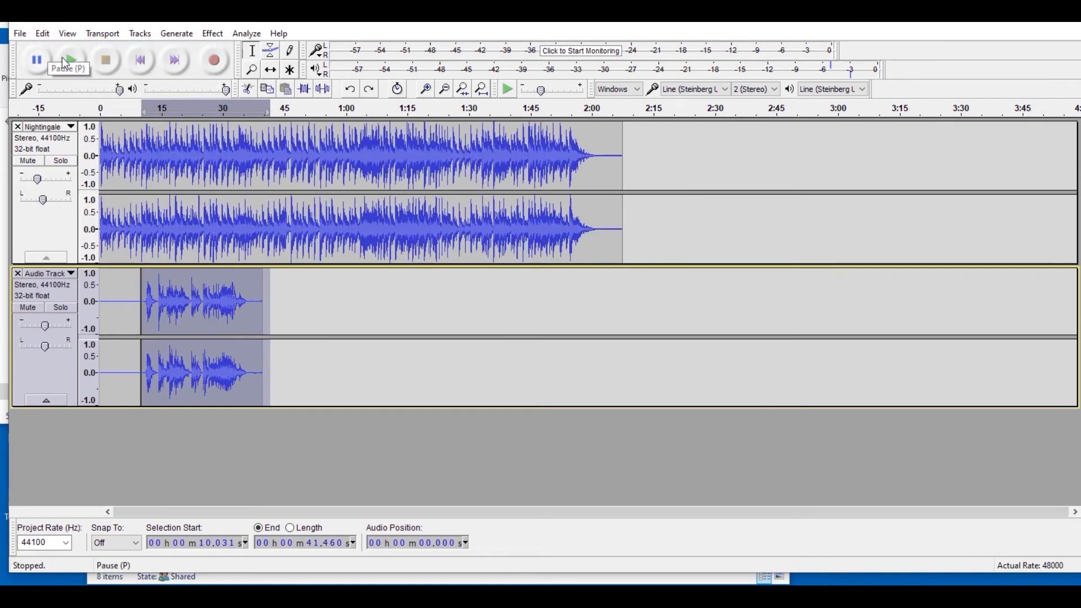
Step: Apply Reverb with a 64% Room Size to the selected recording, and play it back with the backing track
click(214, 35)
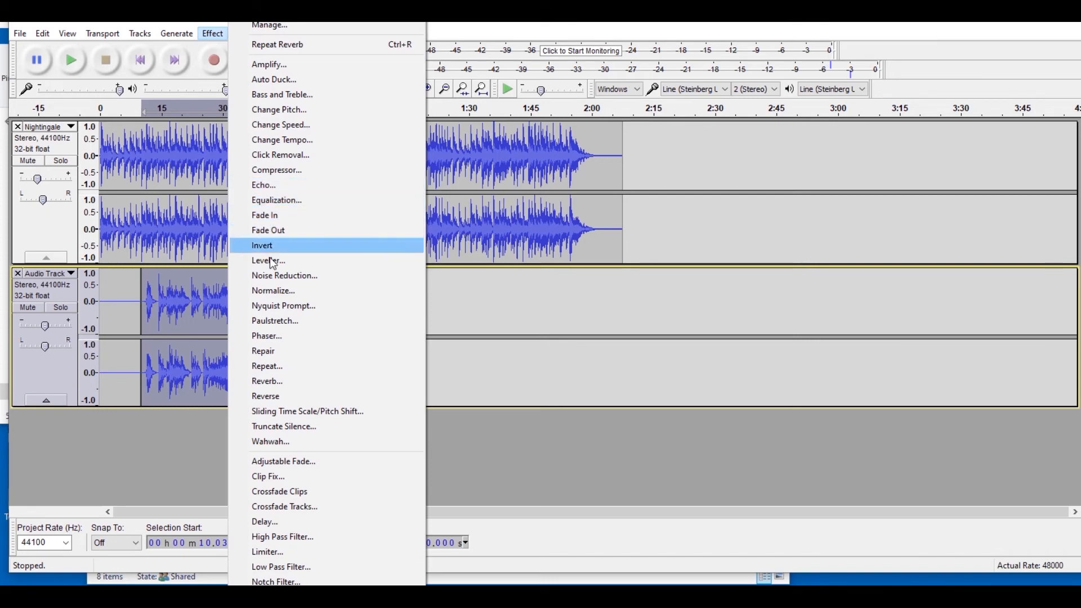
click(279, 380)
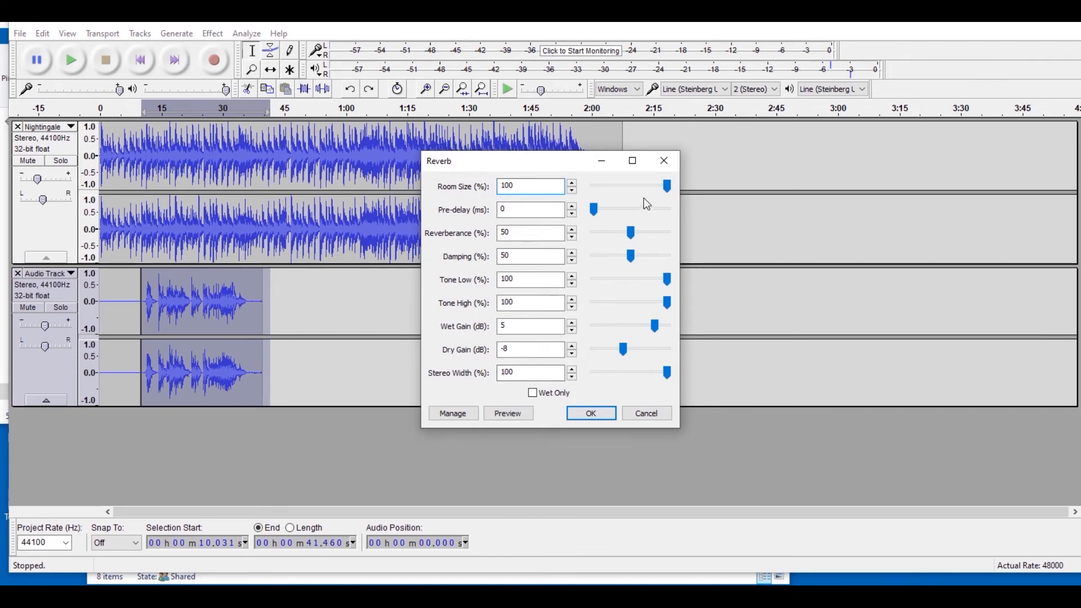
drag(667, 183, 659, 184)
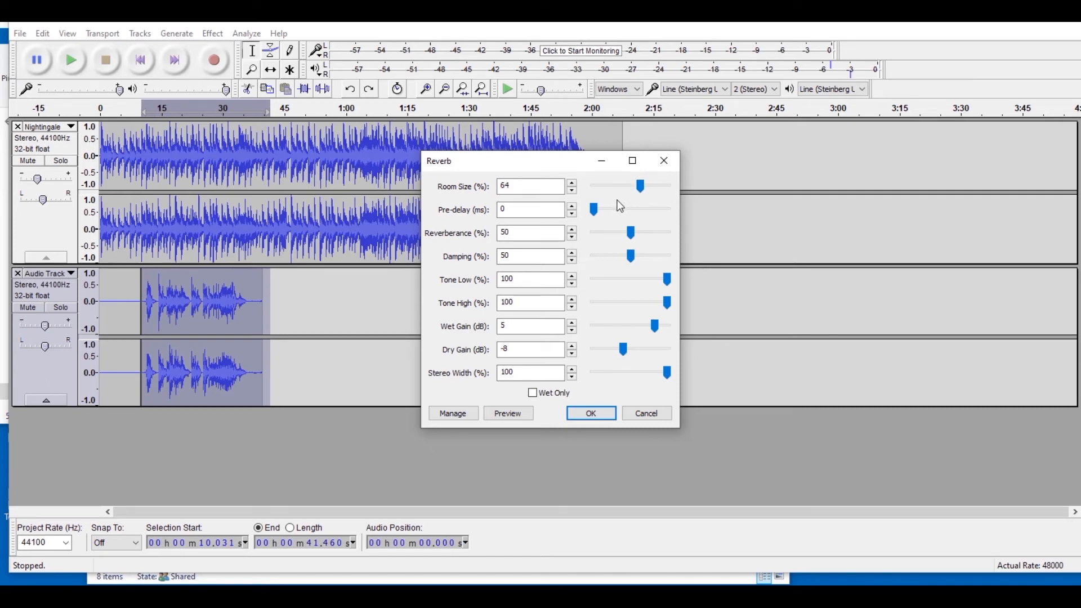
click(631, 233)
click(526, 415)
click(595, 414)
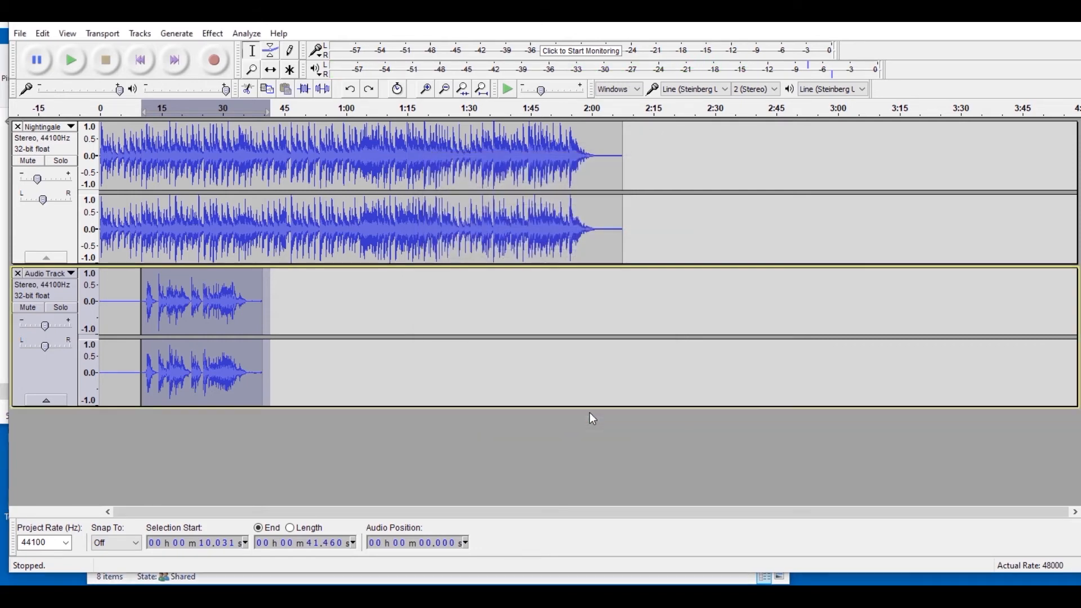
click(132, 114)
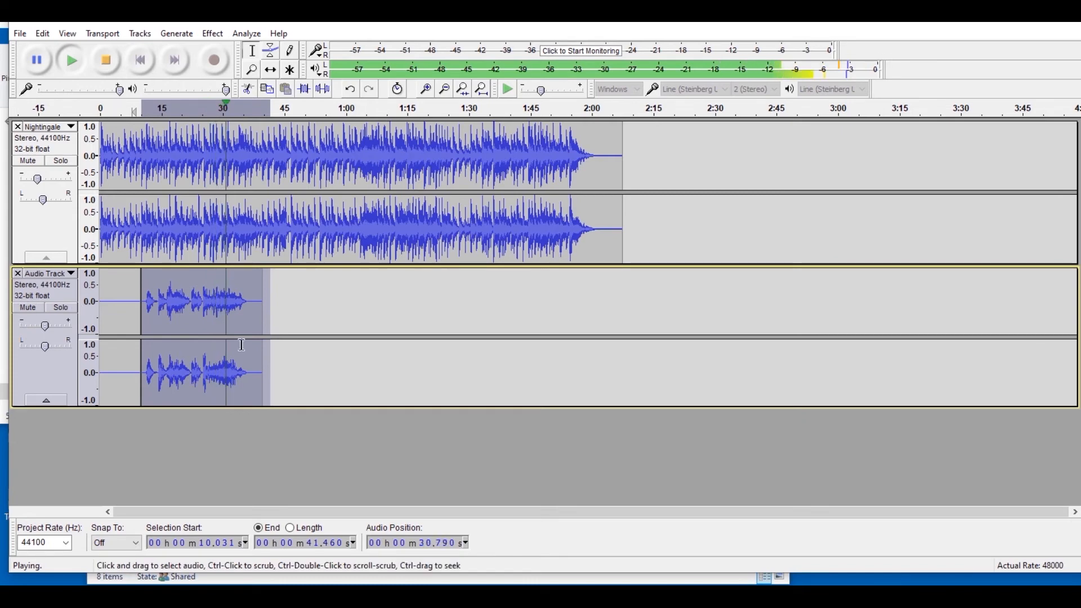
click(107, 62)
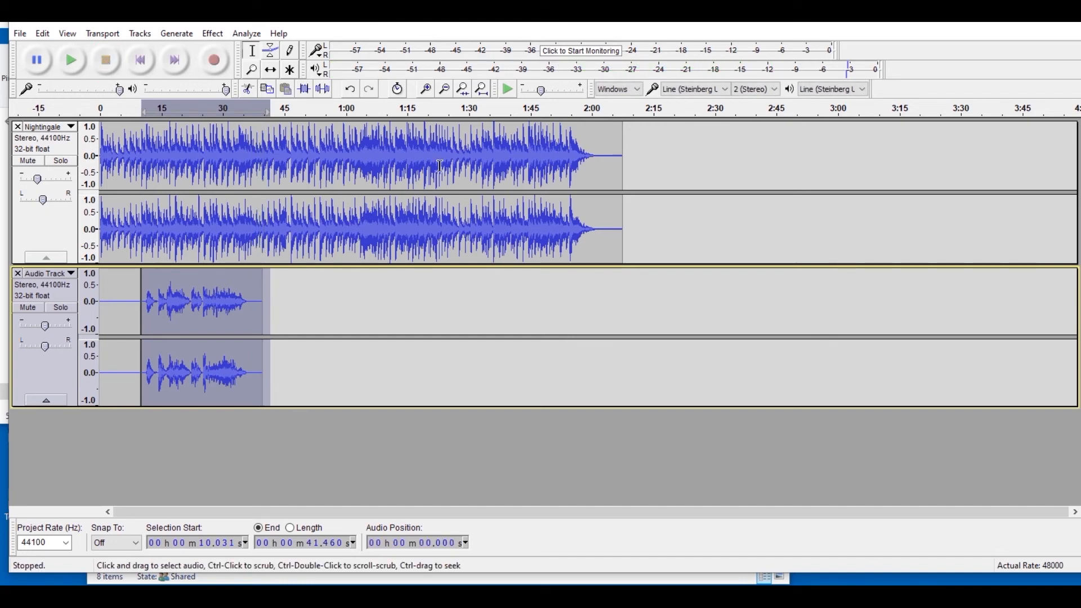
Step: Delete the Nightingale track's audio from 39.661 seconds to its end, and play the shortened ending from about 30 seconds
drag(631, 227, 262, 242)
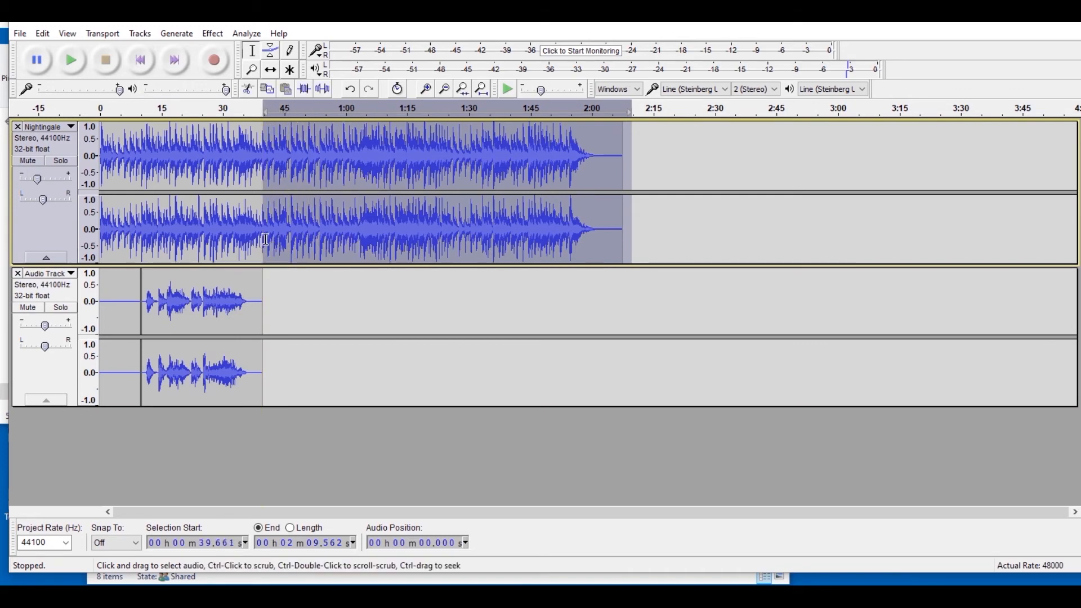
key(Delete)
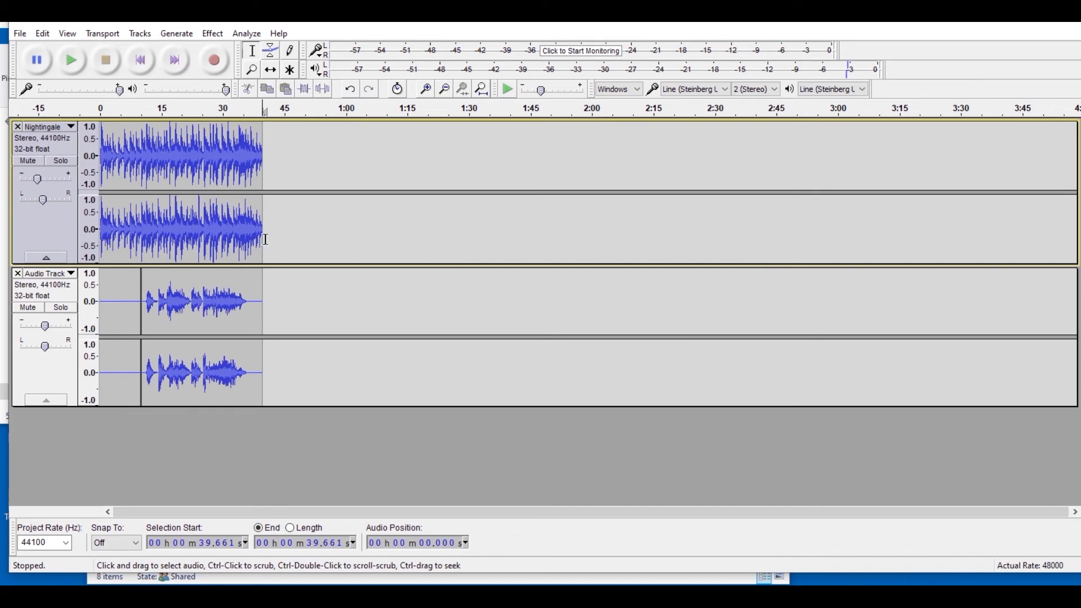
click(221, 108)
Step: Apply a Fade Out to the Nightingale track over the selection from 35.107 to 41.126 seconds
drag(269, 241, 244, 244)
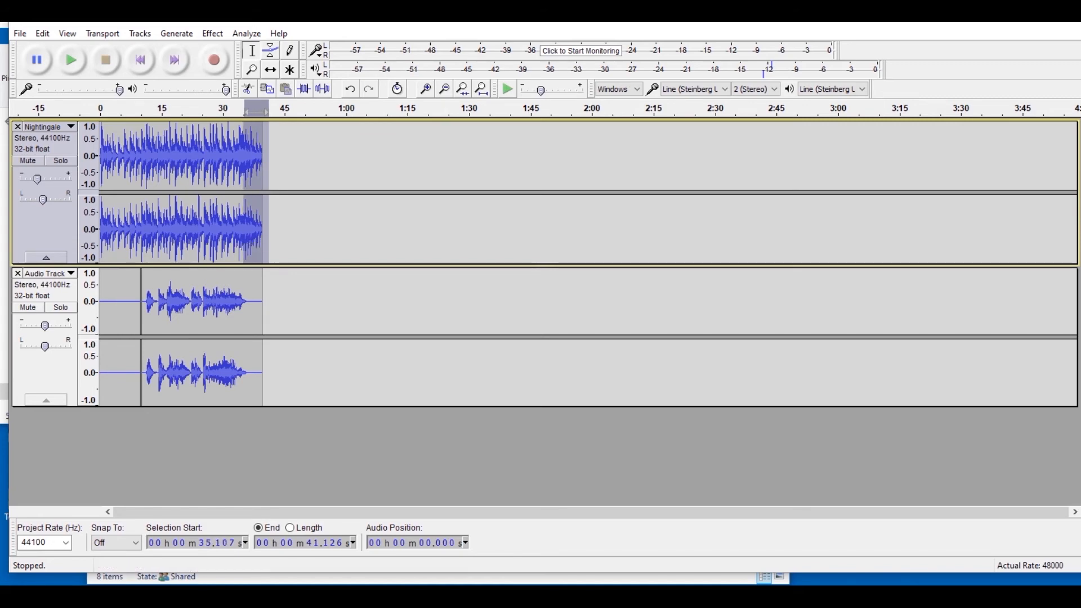
click(220, 36)
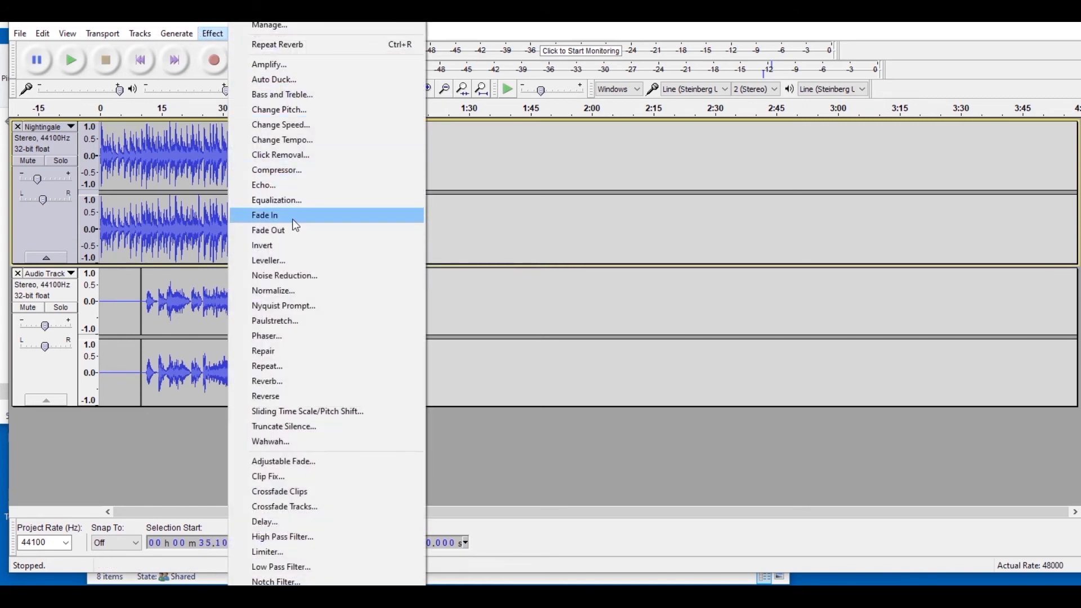
click(293, 231)
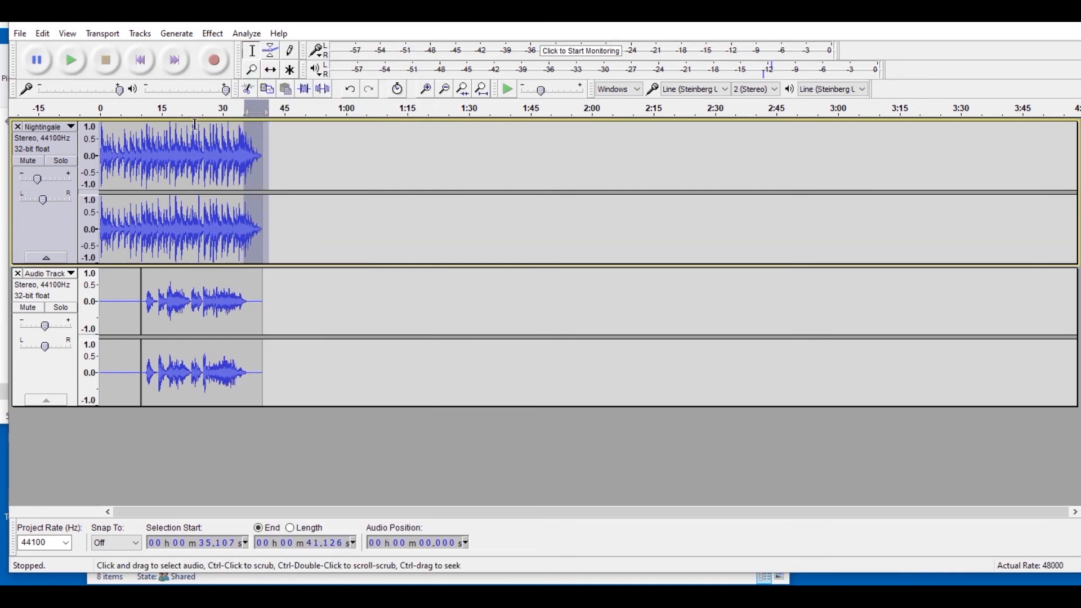
Step: Play the faded ending from about 31 seconds, and lower the Nightingale track's gain slightly
click(228, 117)
click(353, 354)
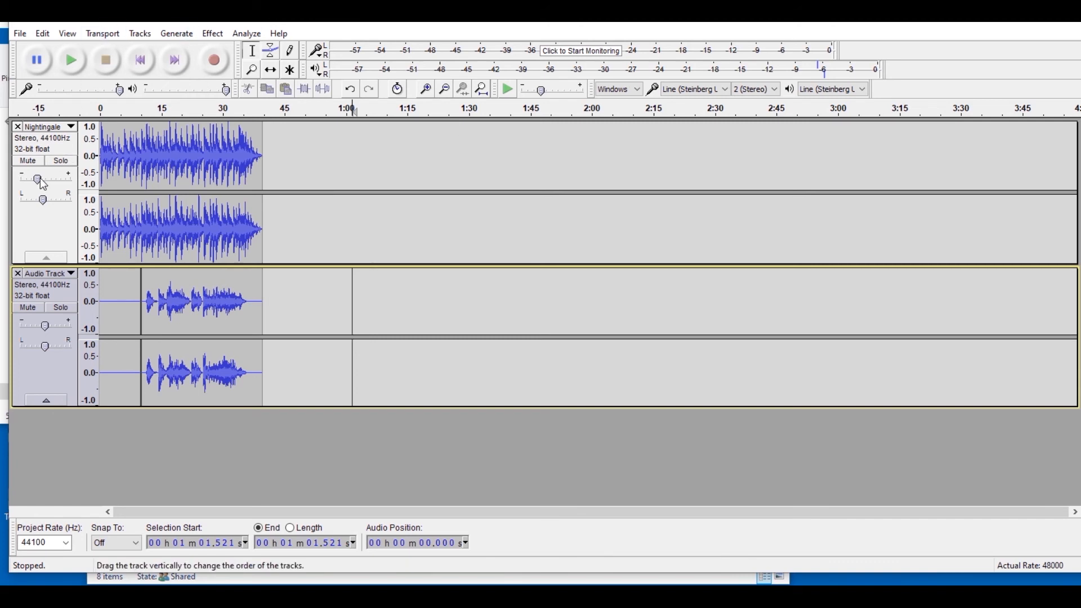
drag(37, 180, 35, 180)
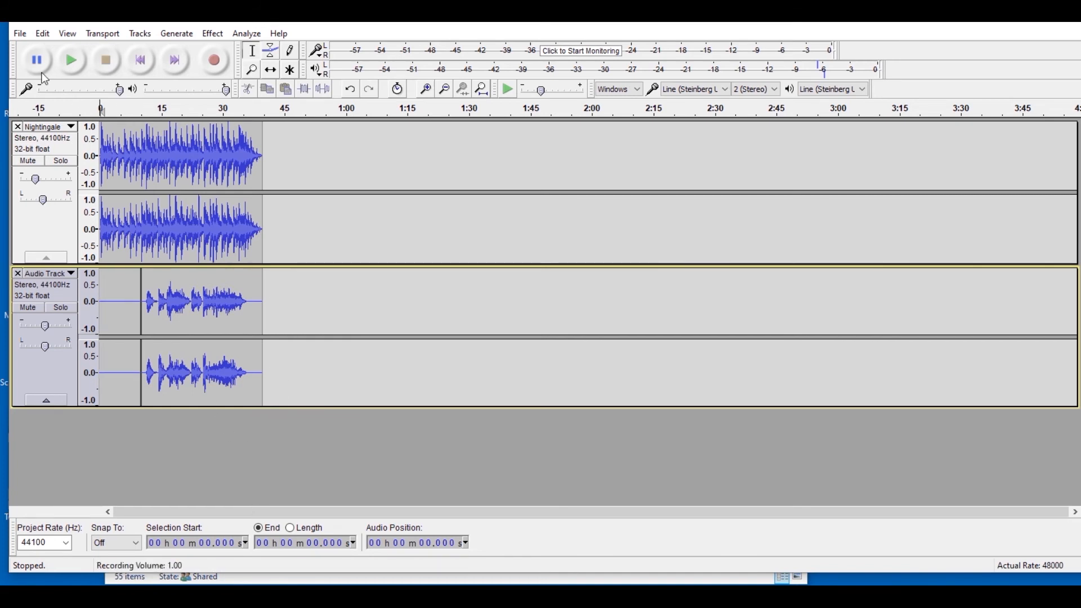
Step: Export the mix to the Desktop as an MP3 file named Nightingale Demo, accepting the metadata tags as they are
click(22, 36)
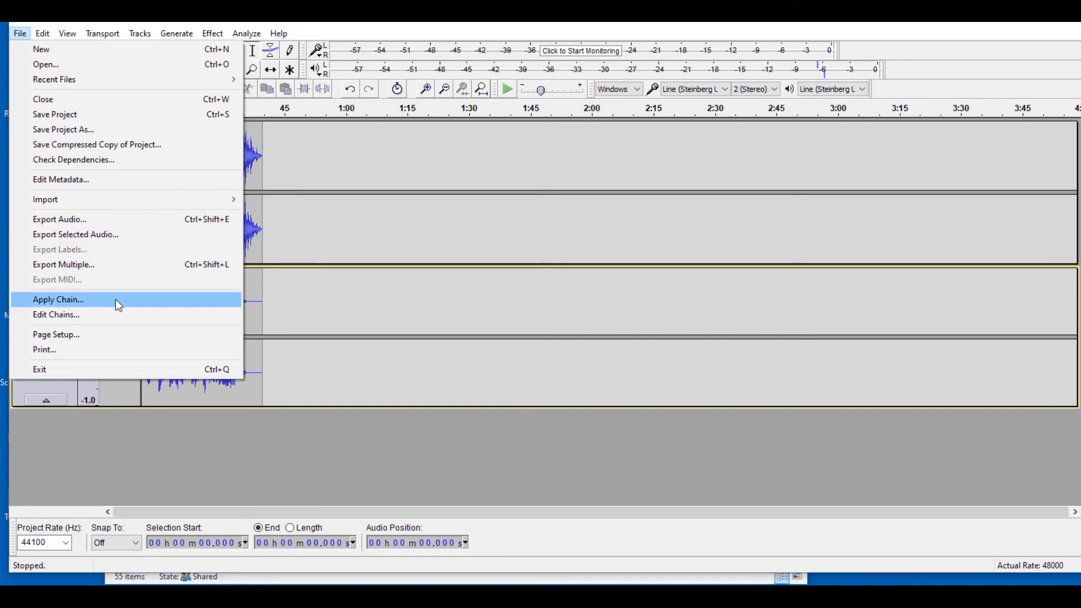
click(133, 225)
click(228, 276)
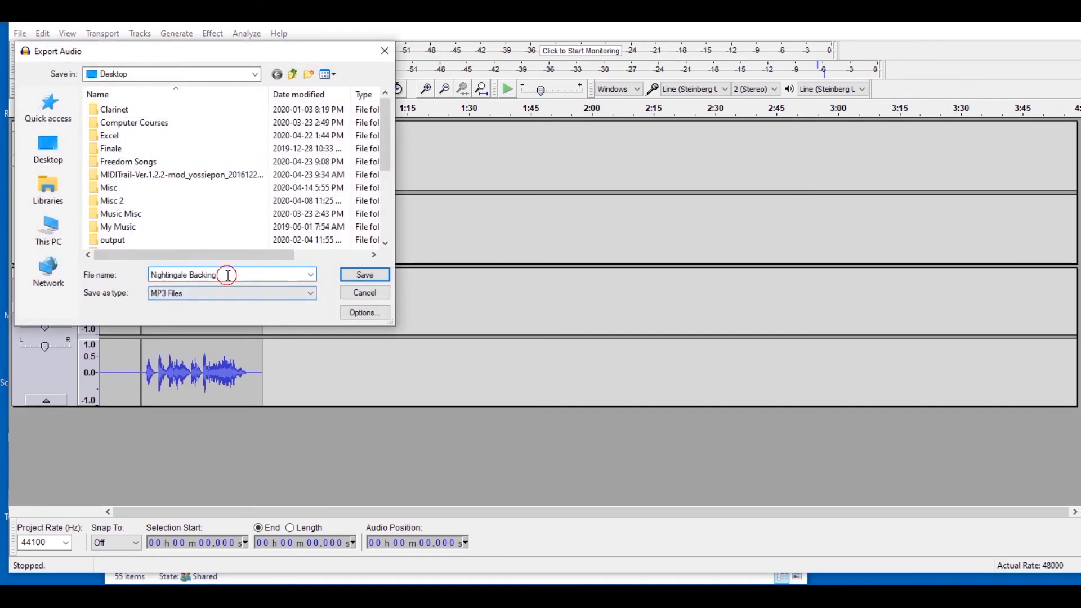
drag(227, 275, 196, 276)
text(Demo)
click(292, 75)
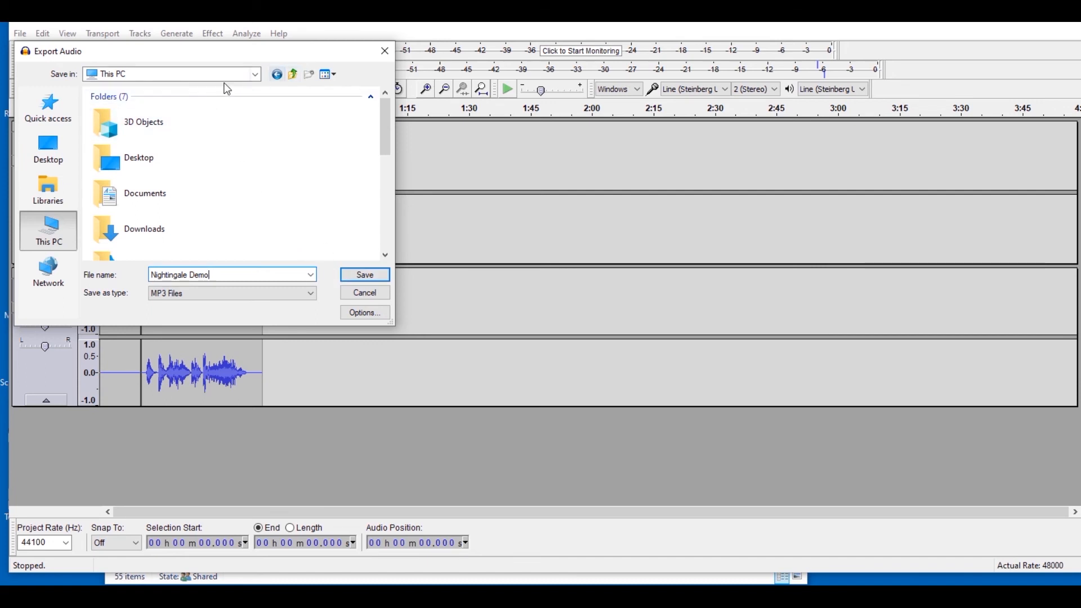
click(284, 77)
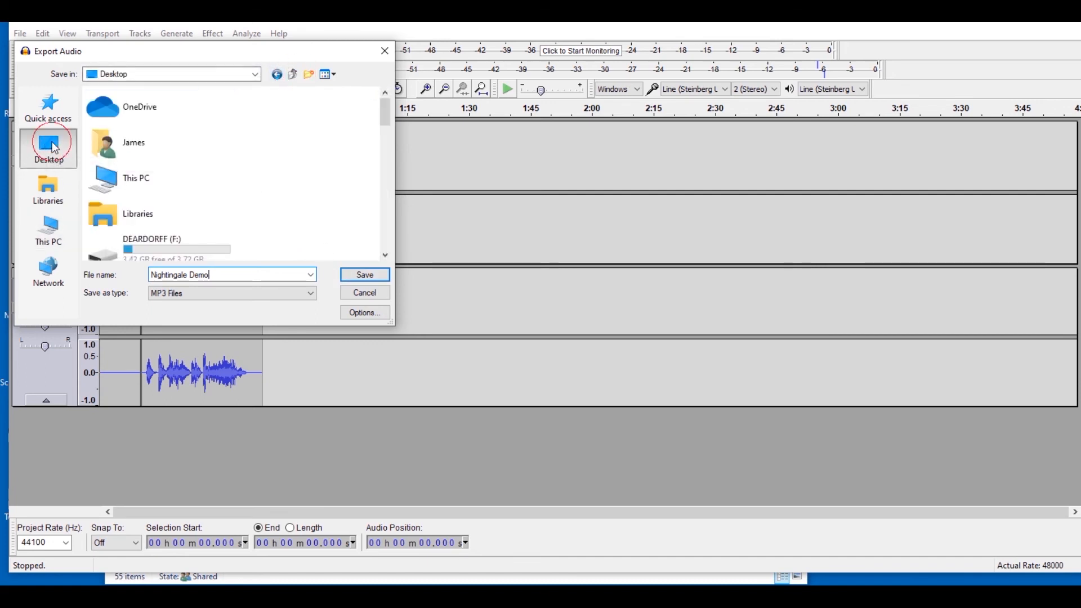
click(353, 278)
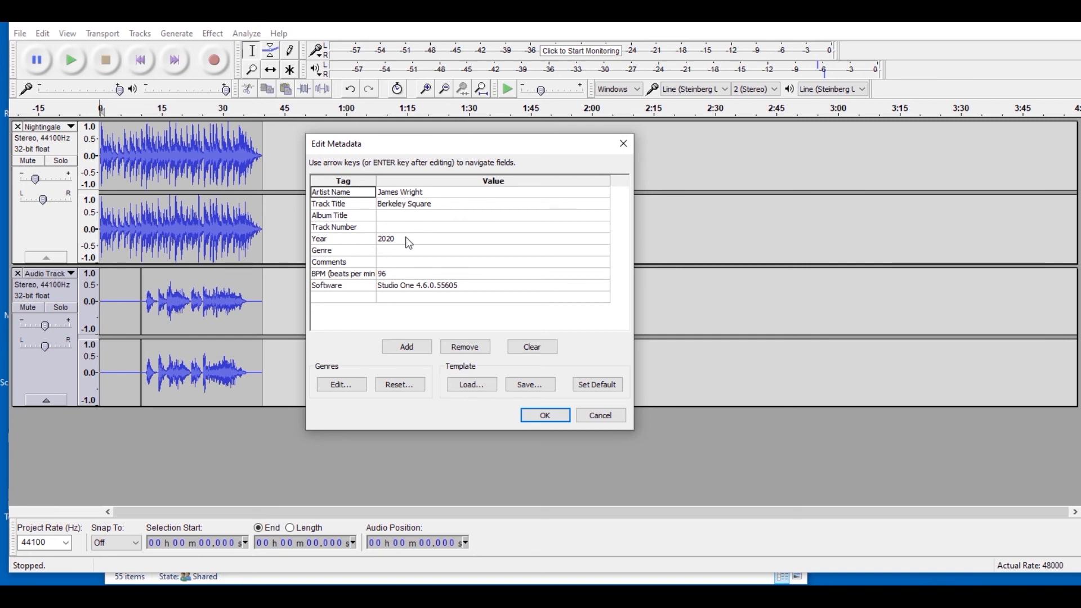
click(545, 416)
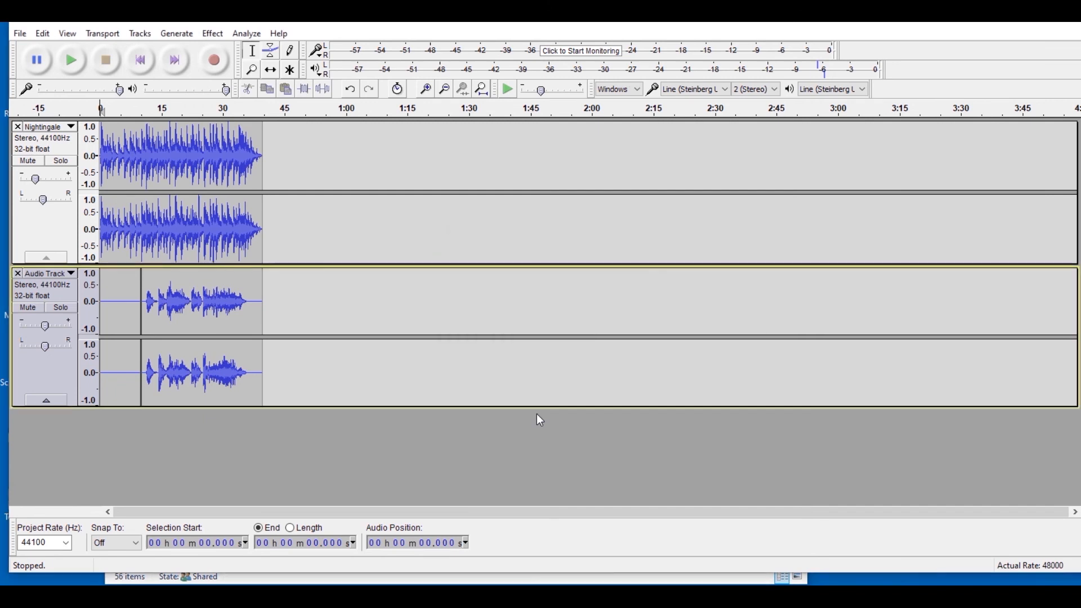
Step: Switch to the Windows desktop, move Nightingale Demo.mp3 to the empty central area, and play the exported file in the media player
click(1020, 29)
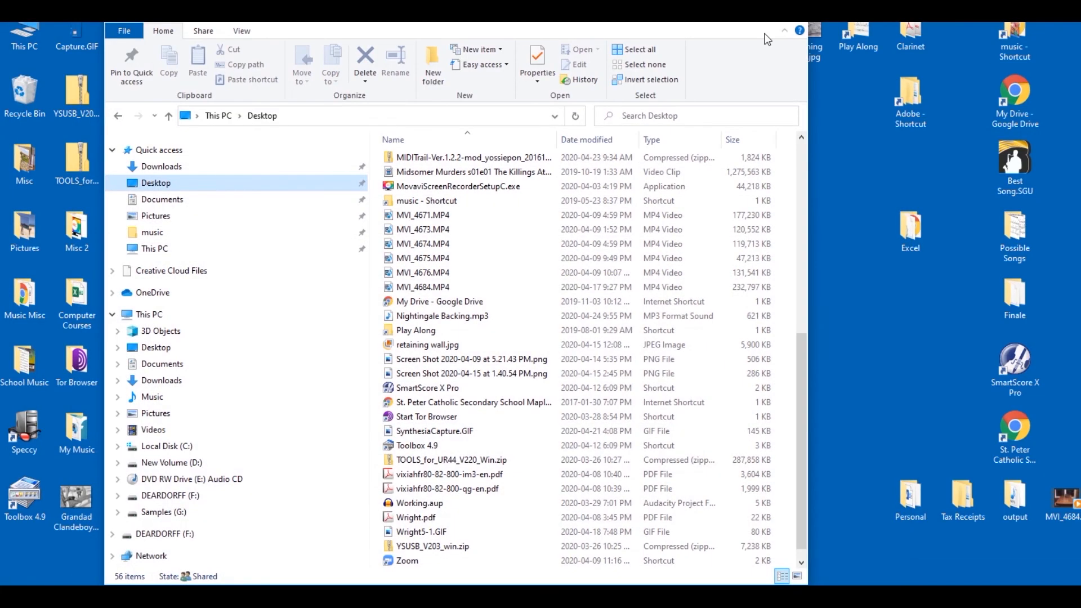
click(736, 26)
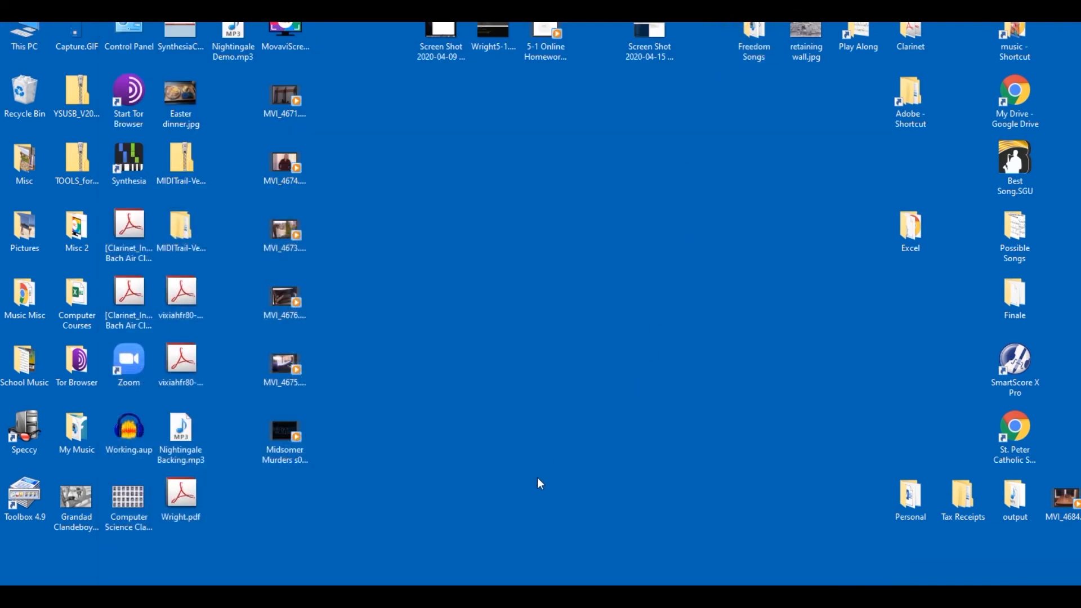
mouse_move(181, 437)
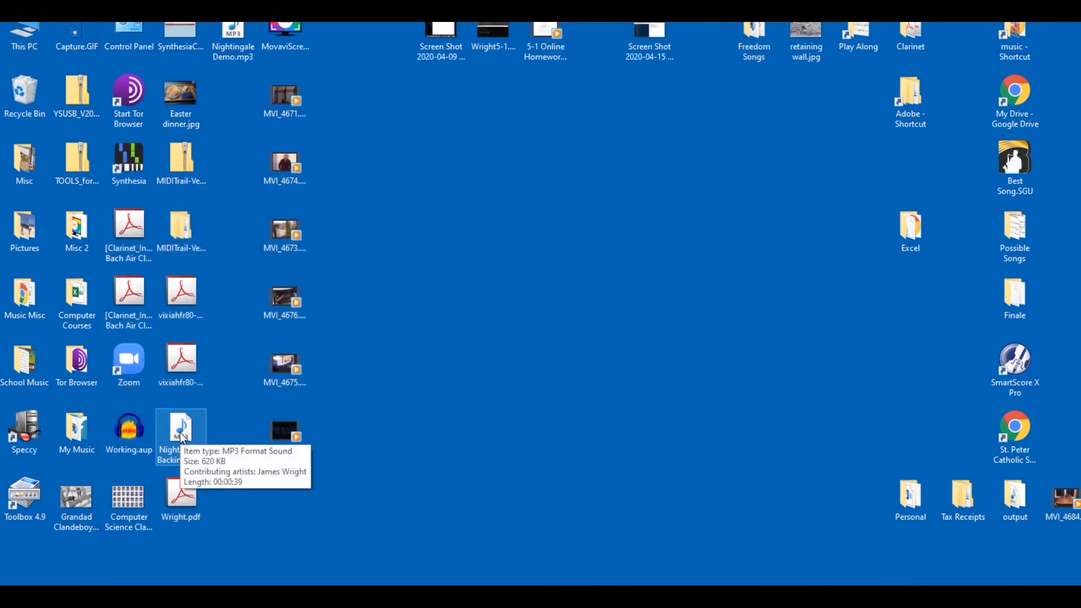
mouse_move(235, 29)
drag(234, 28, 606, 254)
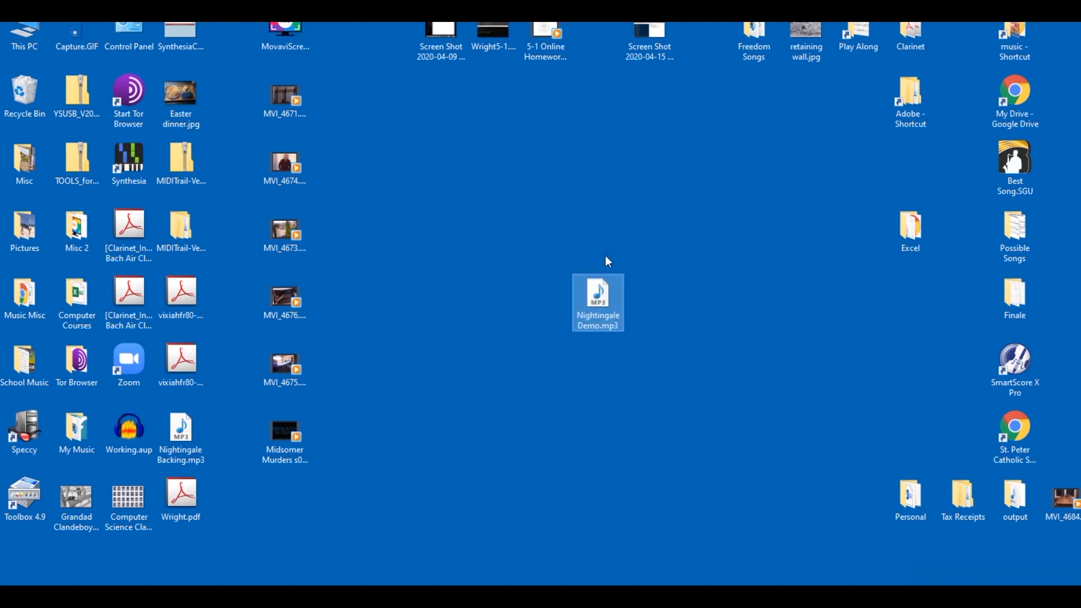
double_click(599, 299)
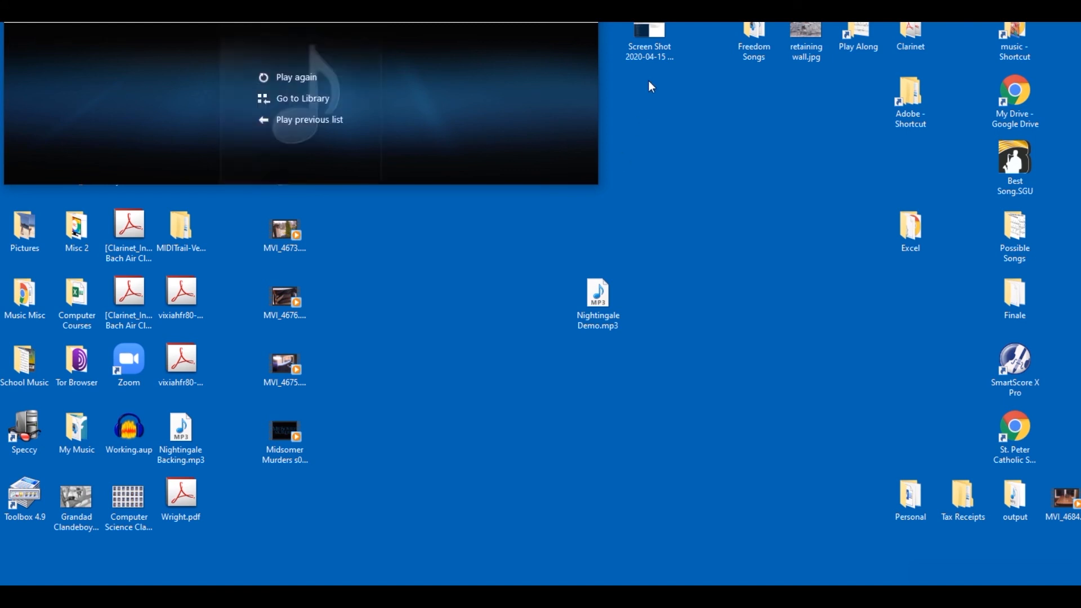
click(585, 24)
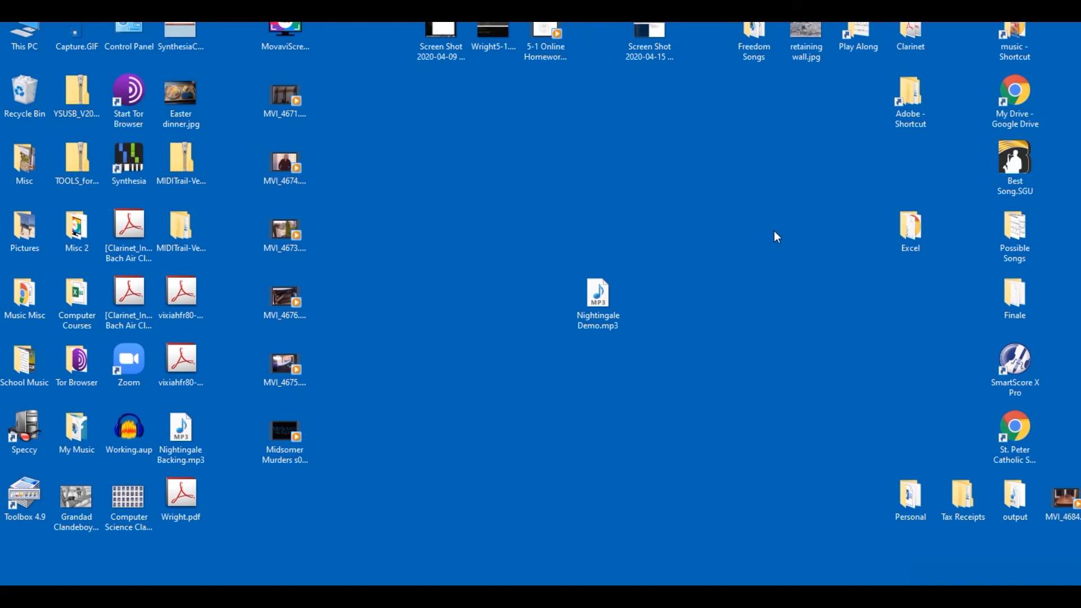